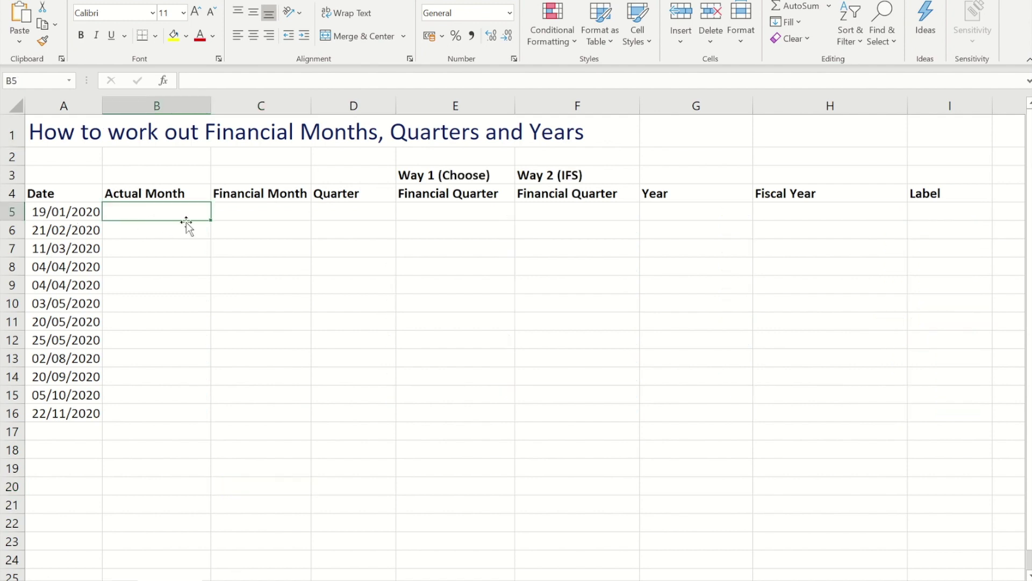
Enter =MONTH(A5) in B5 and fill it down to B16
type("=mon")
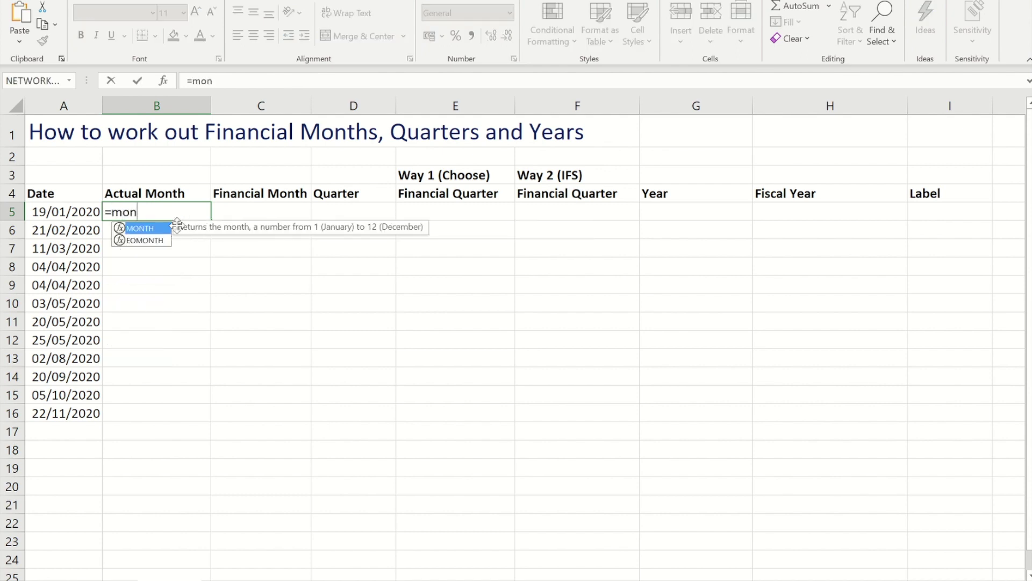
key("Tab")
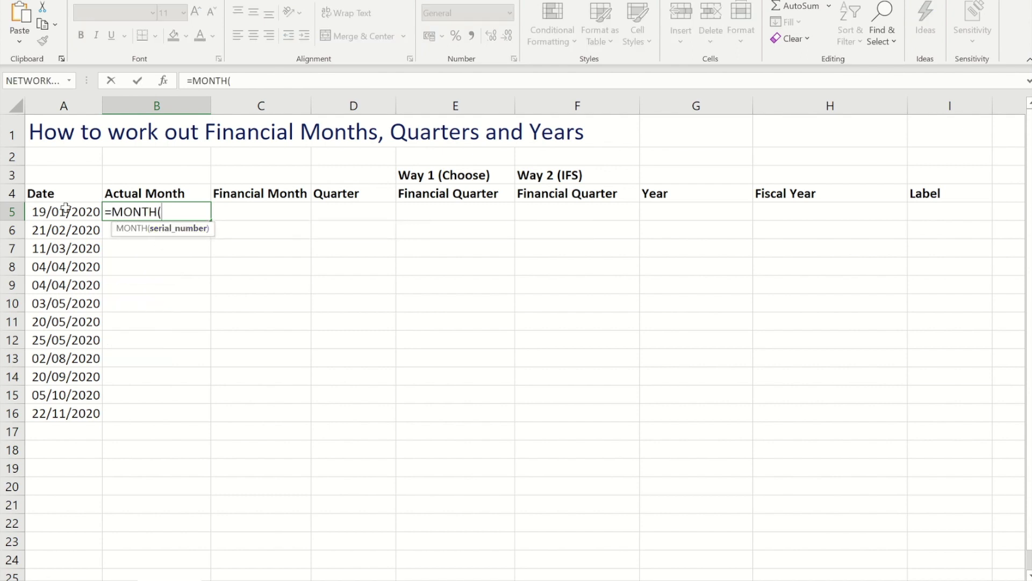
left_click(65, 209)
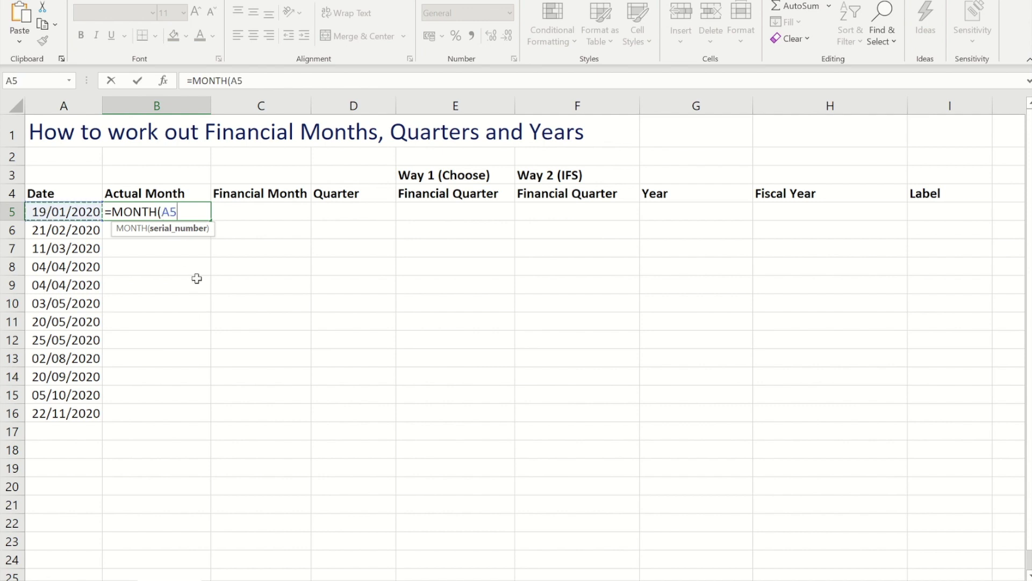
type(")")
key("ctrl+Return")
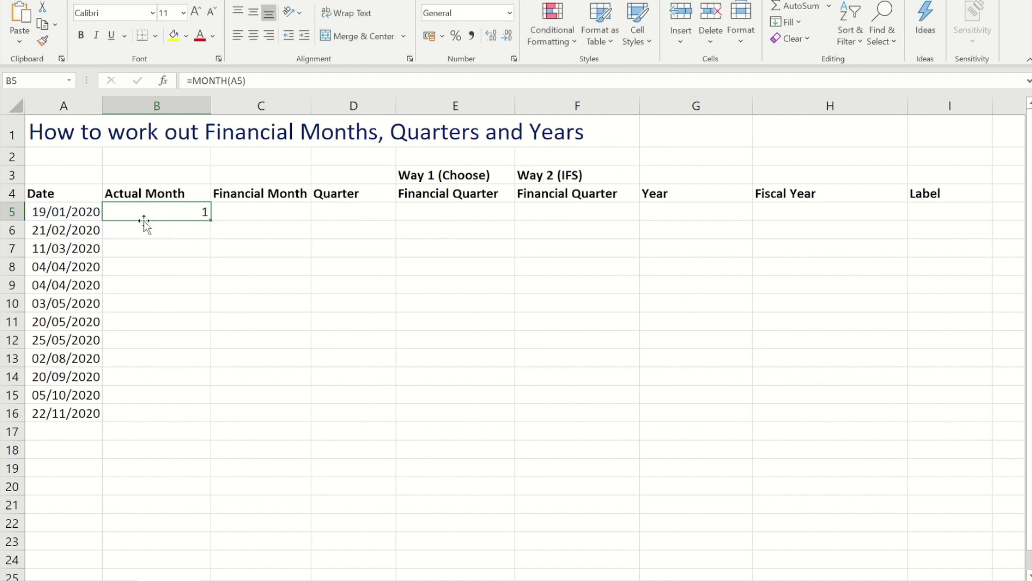
double_click(209, 221)
left_click(249, 211)
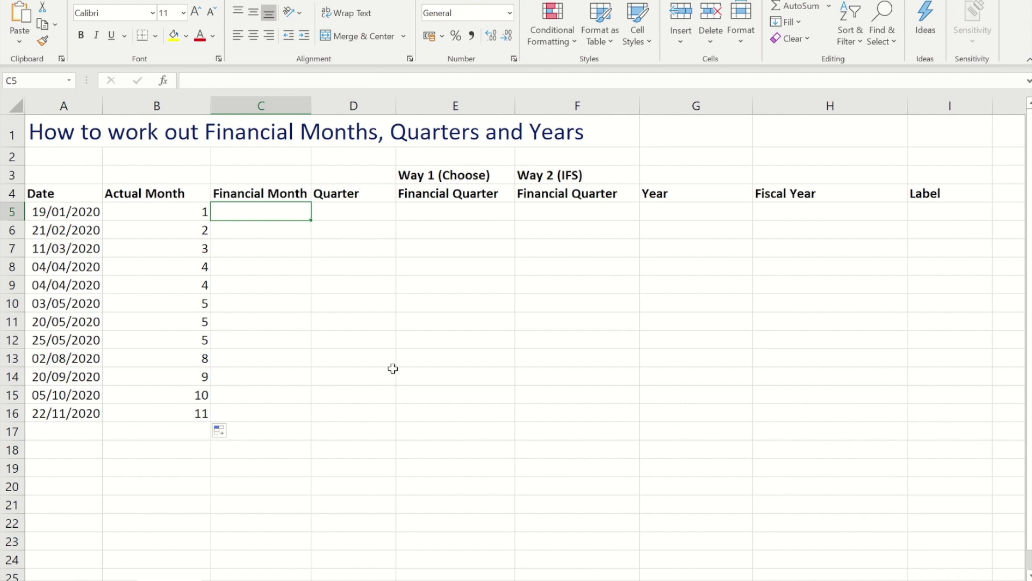
Enter =IF(B5<=3,B5+9,B5-3) in C5 and fill it down to C16
type("=IF(")
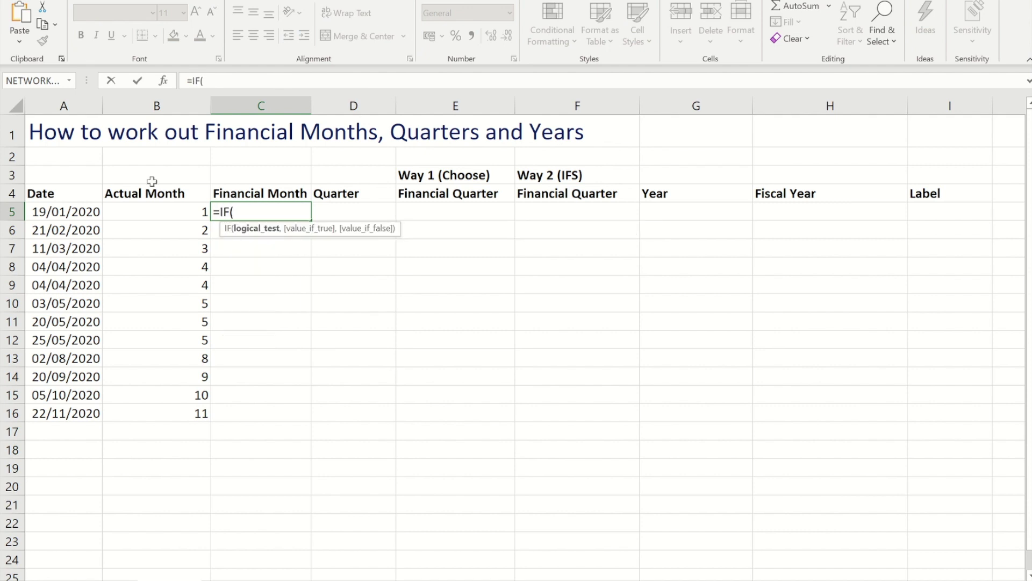
left_click(183, 214)
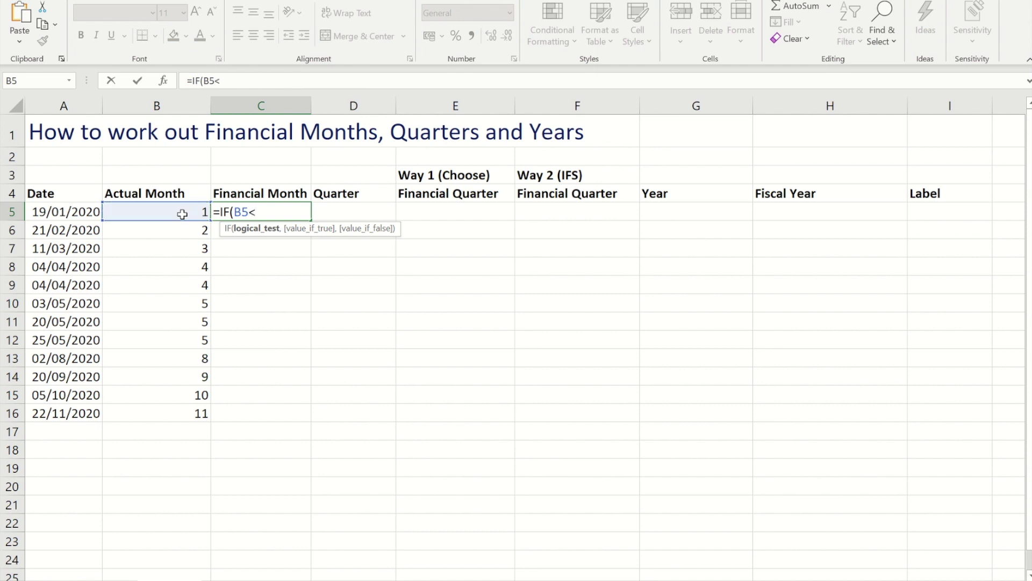
type("<=3,")
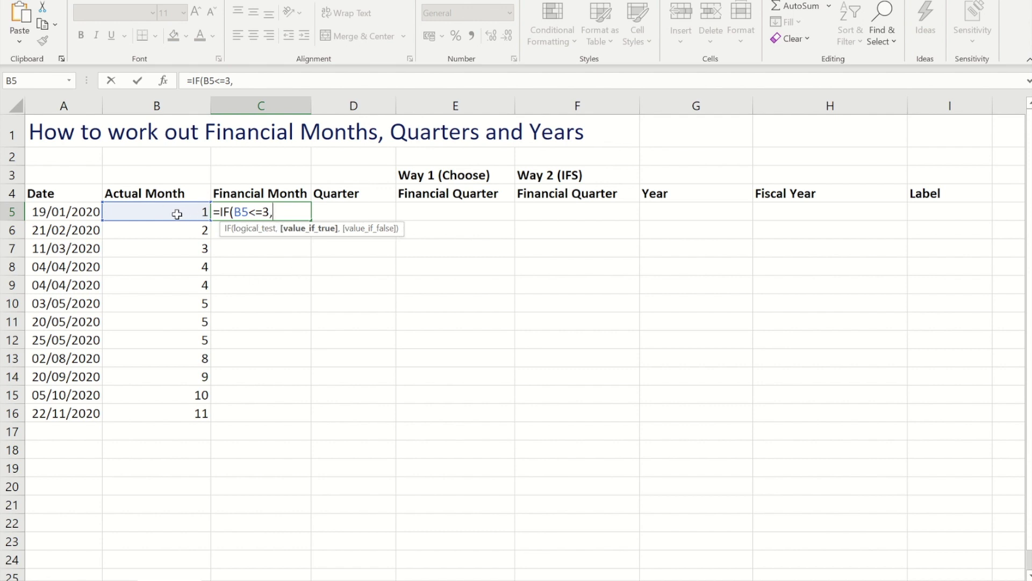
left_click(177, 214)
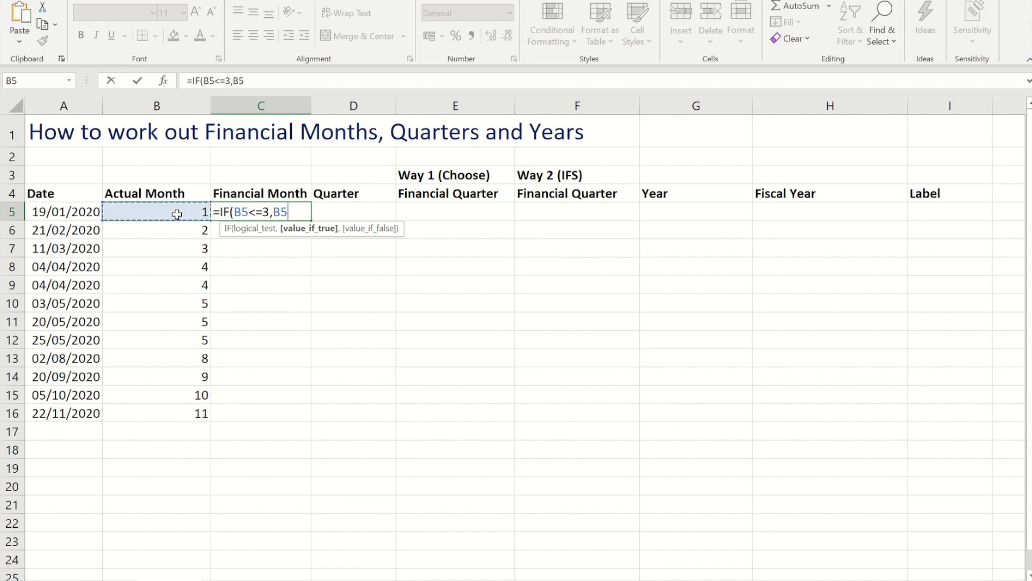
type("+9,")
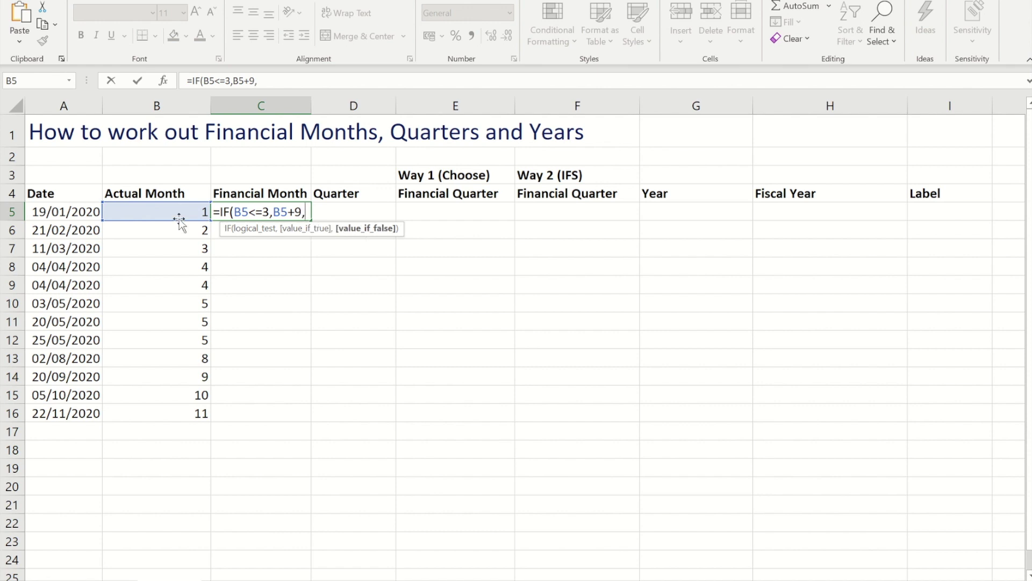
left_click(179, 212)
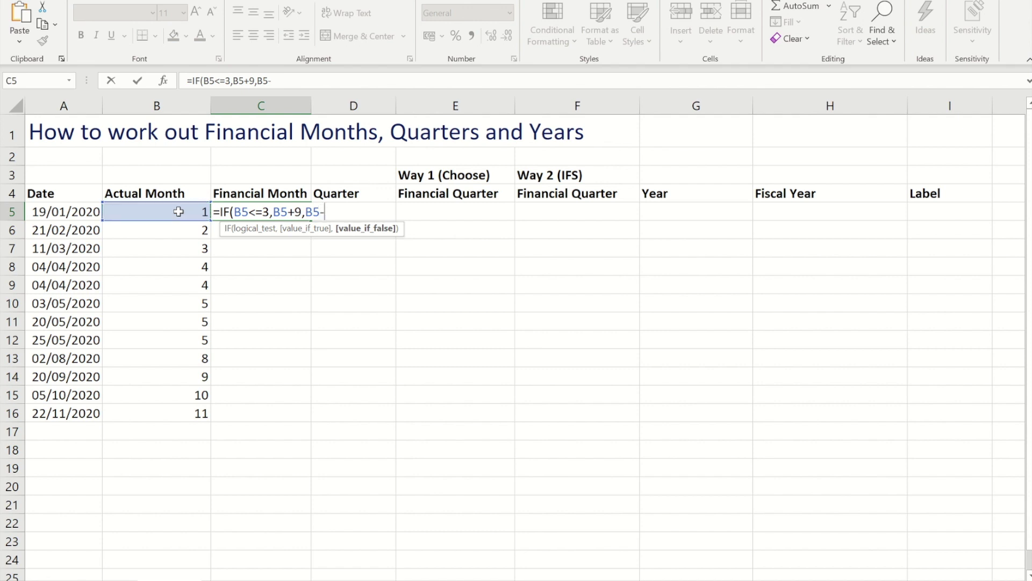
type("-3)")
key("ctrl+Return")
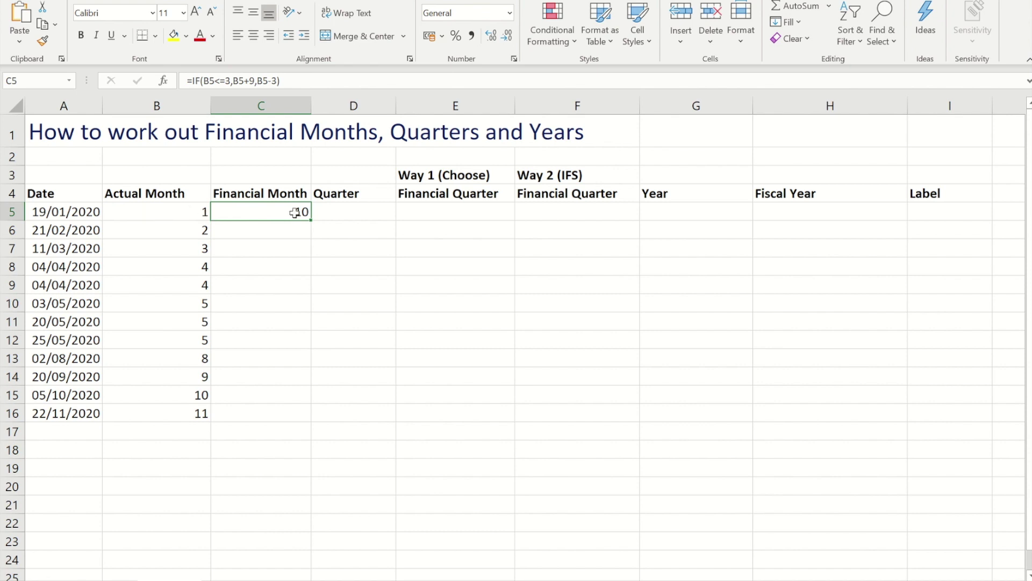
double_click(311, 220)
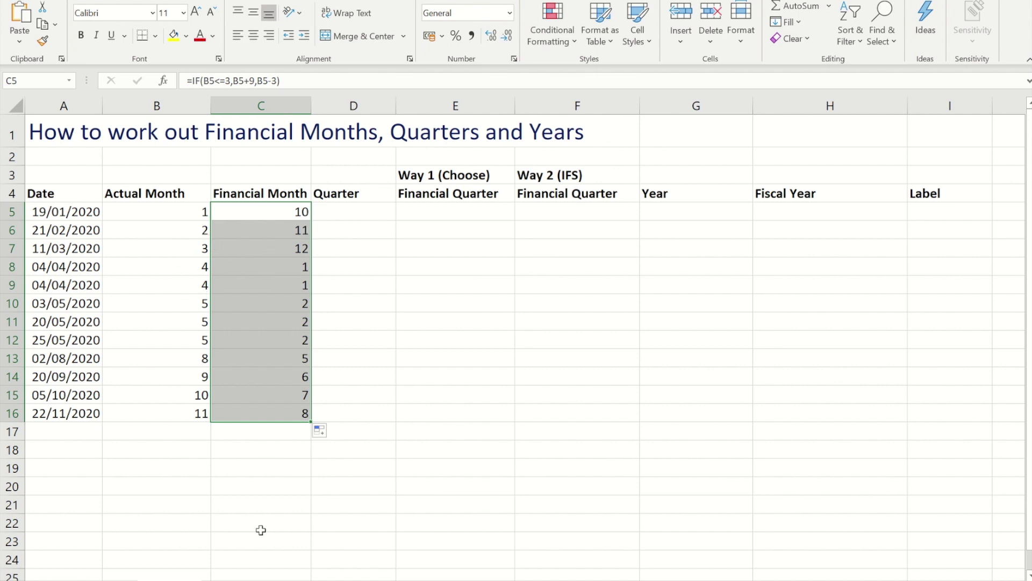
Enter =CHOOSE(B5,1,1,1,2,2,2,3,3,3,4,4,4) in D5 and fill it down to D16
left_click(342, 213)
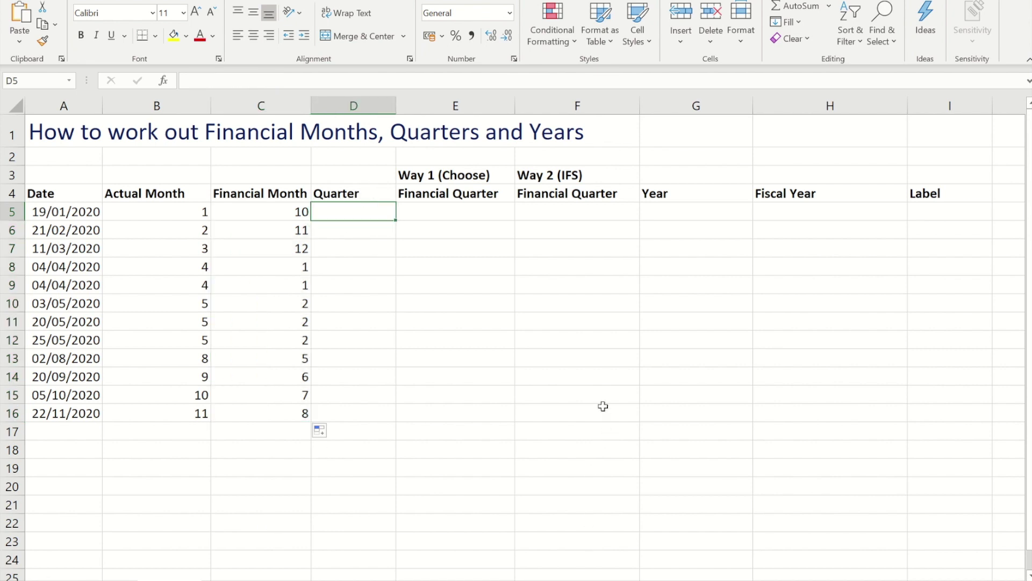
type("=choo")
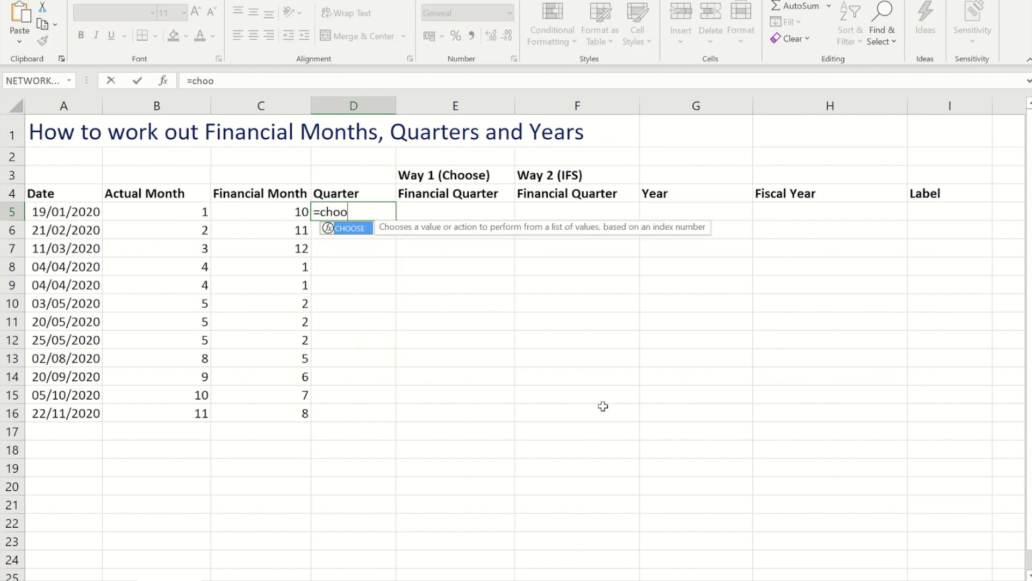
key("Tab")
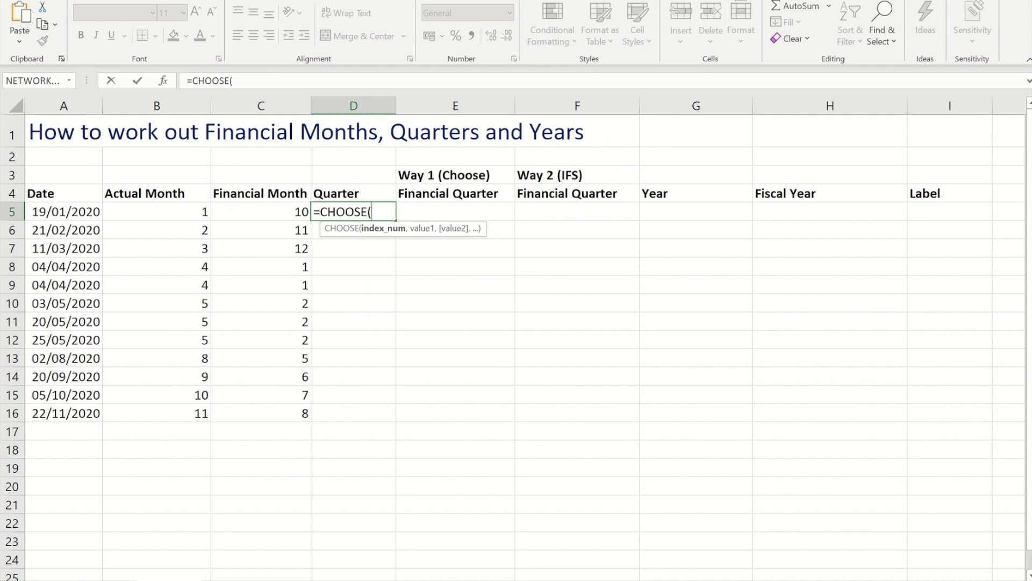
left_click(169, 214)
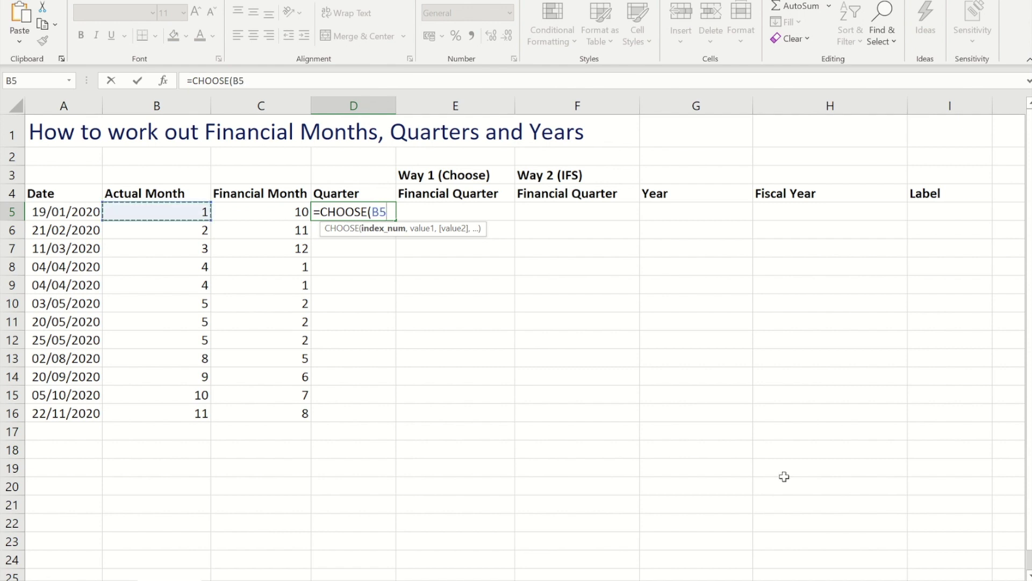
type(",")
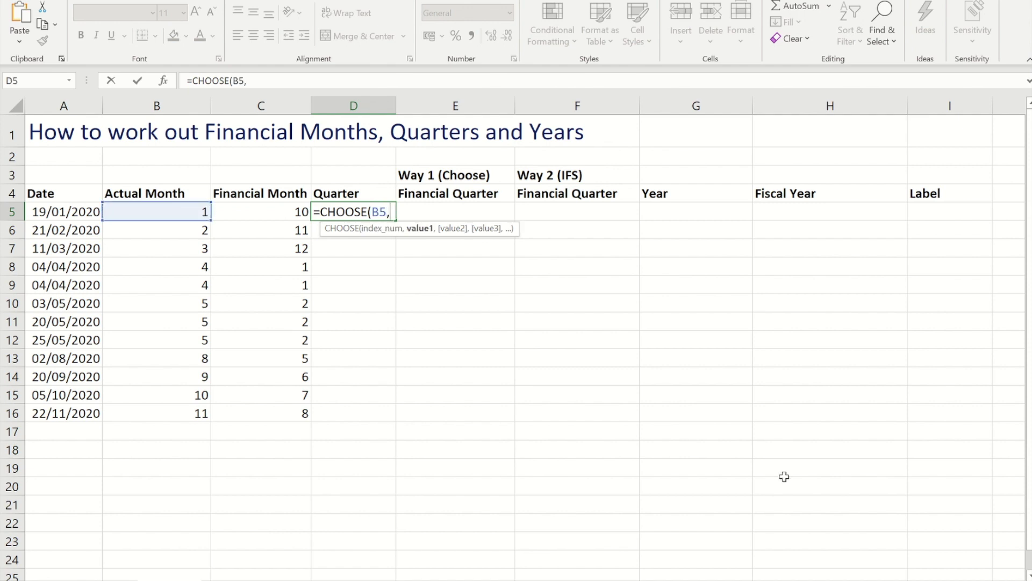
type("1,1,1")
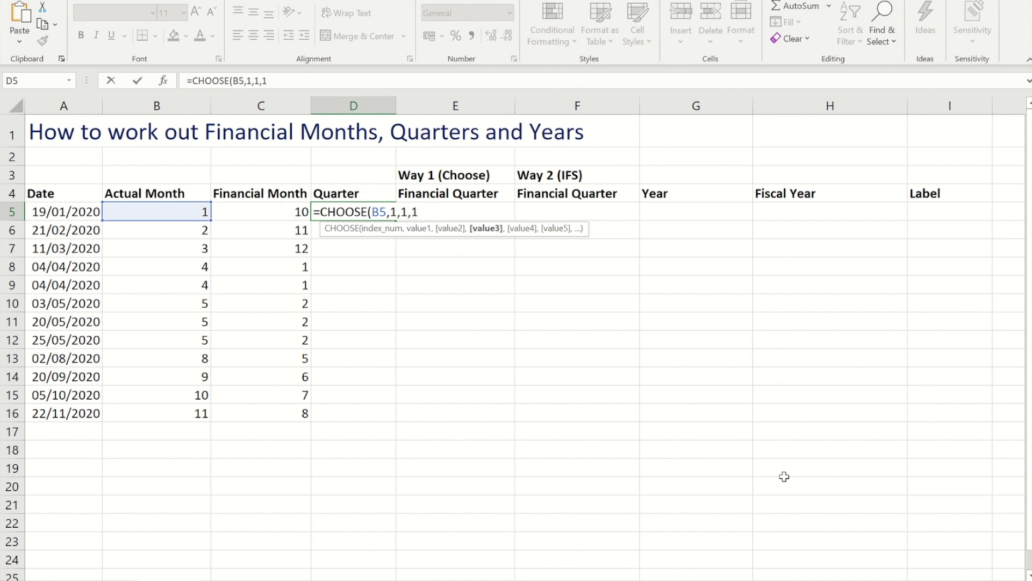
type(",")
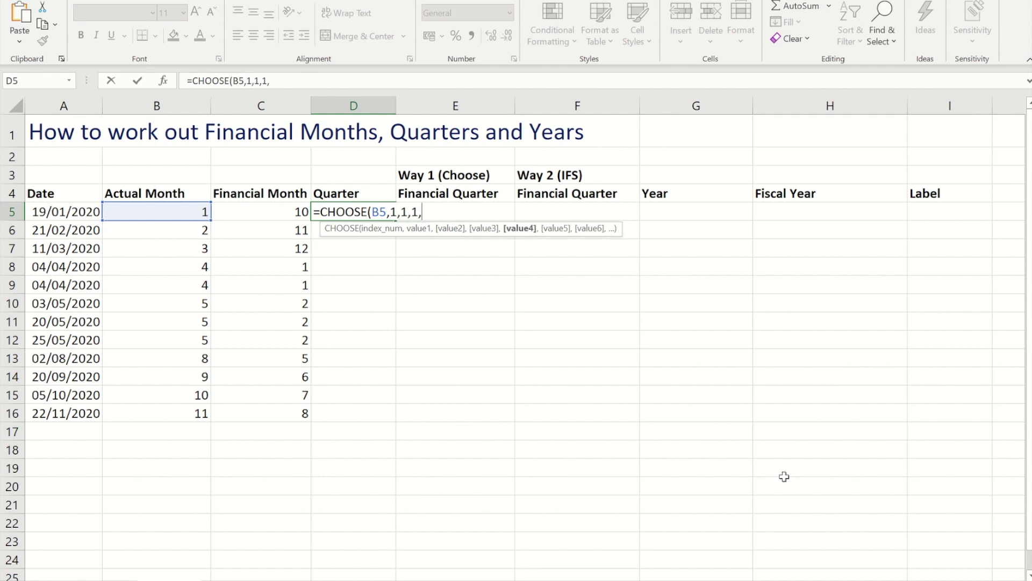
type("2,2,")
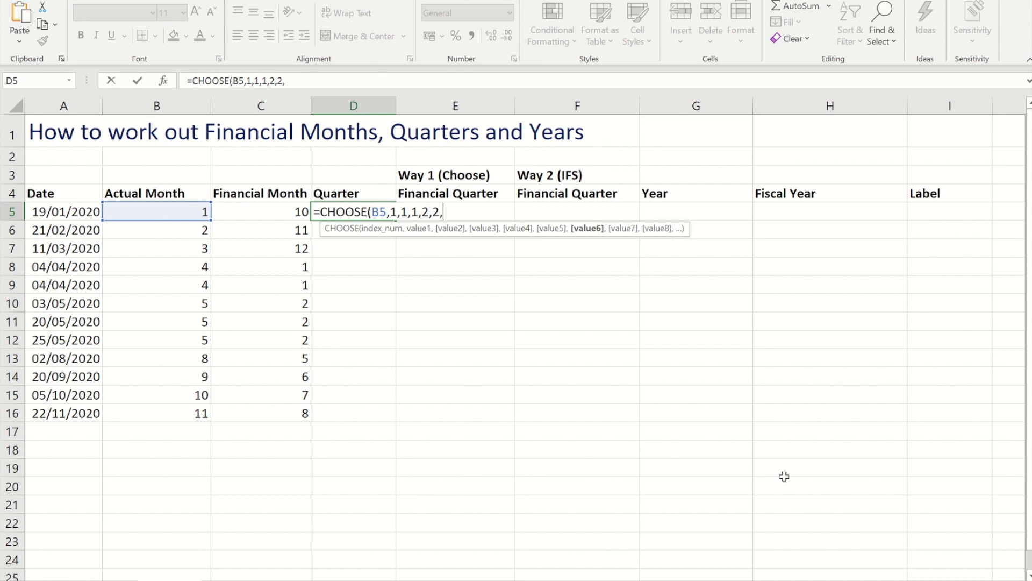
type("2,")
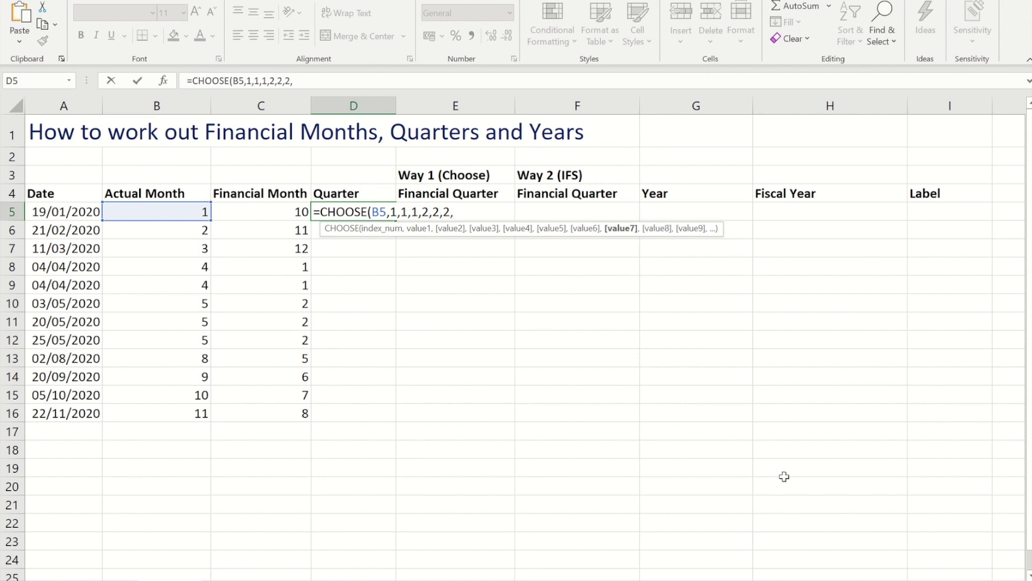
type("3,3,3")
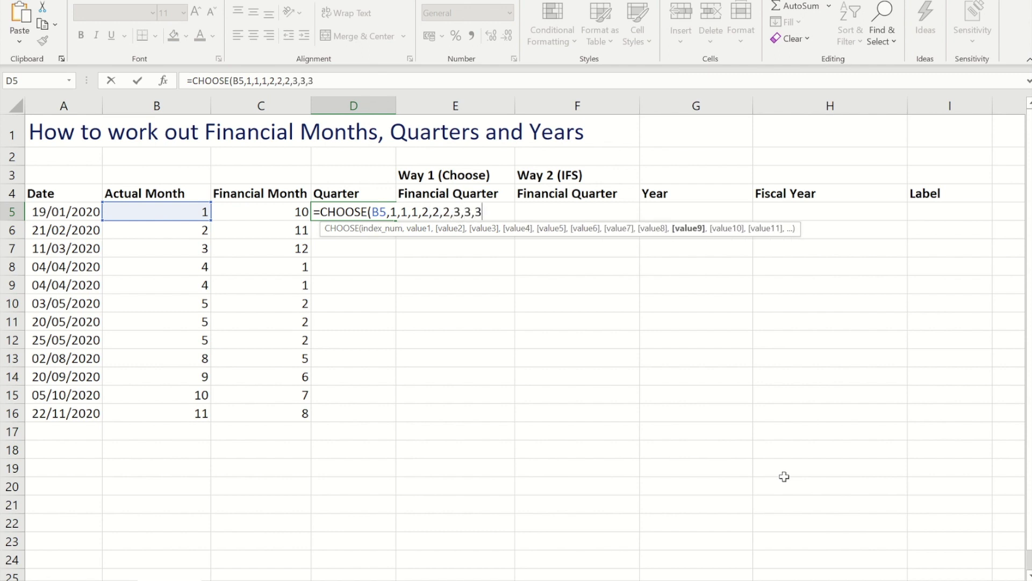
type(",4,")
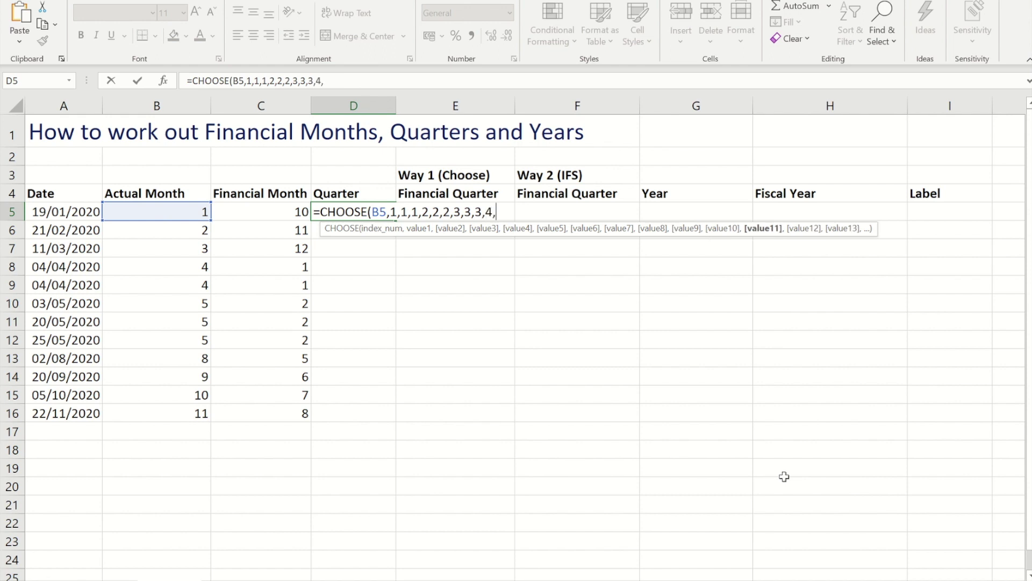
type("4,4")
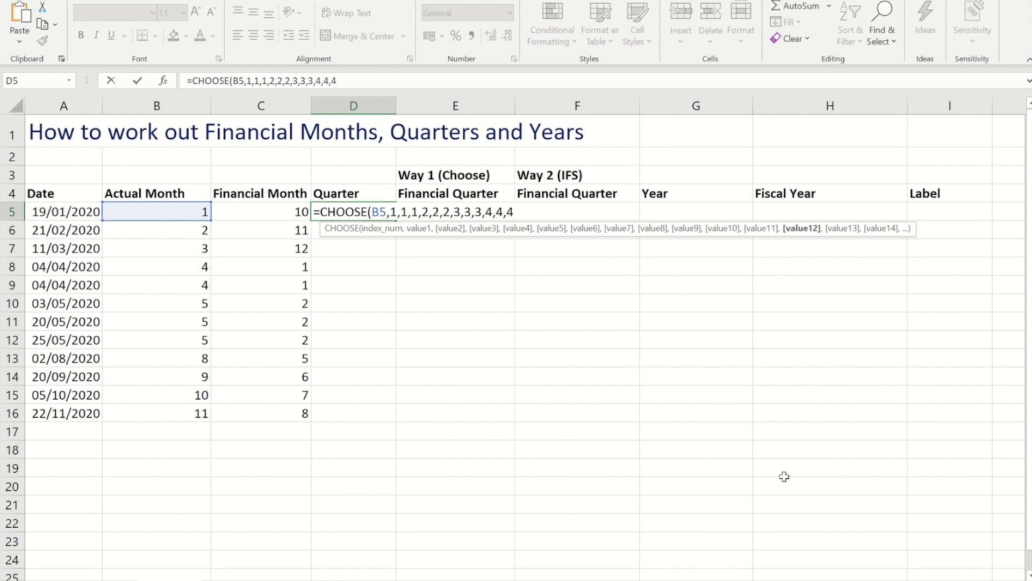
key("ctrl+Return")
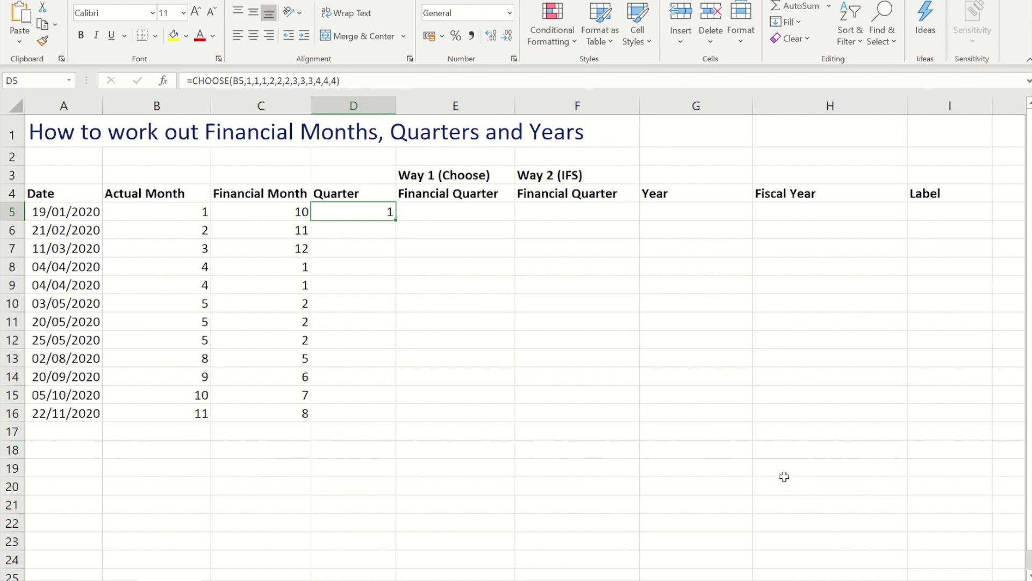
double_click(395, 221)
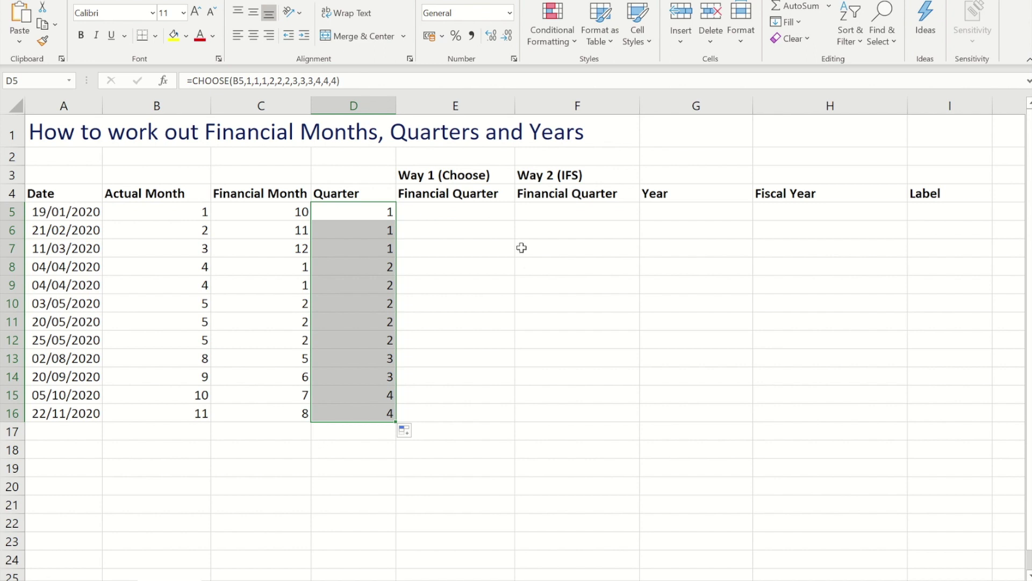
Enter =CHOOSE(B5,4,4,4,1,1,1,2,2,2,3,3,3) in E5 and fill it down to E16
left_click(448, 213)
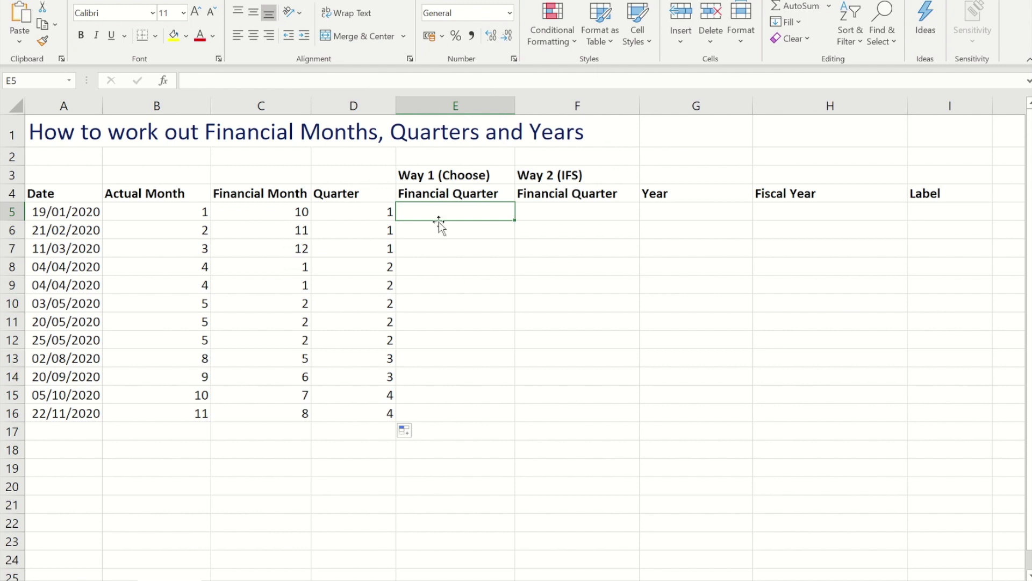
type("=cho")
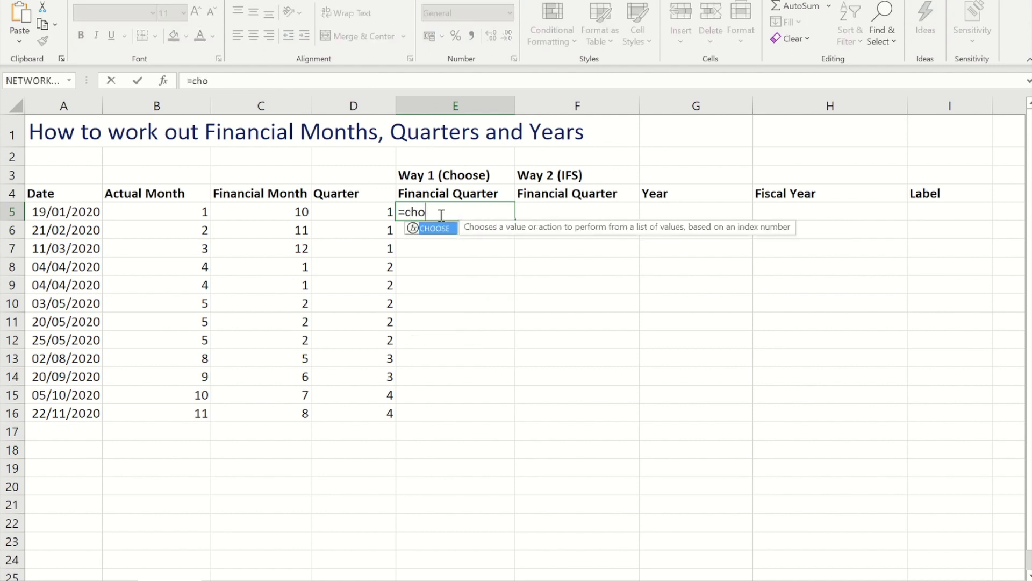
key("Tab")
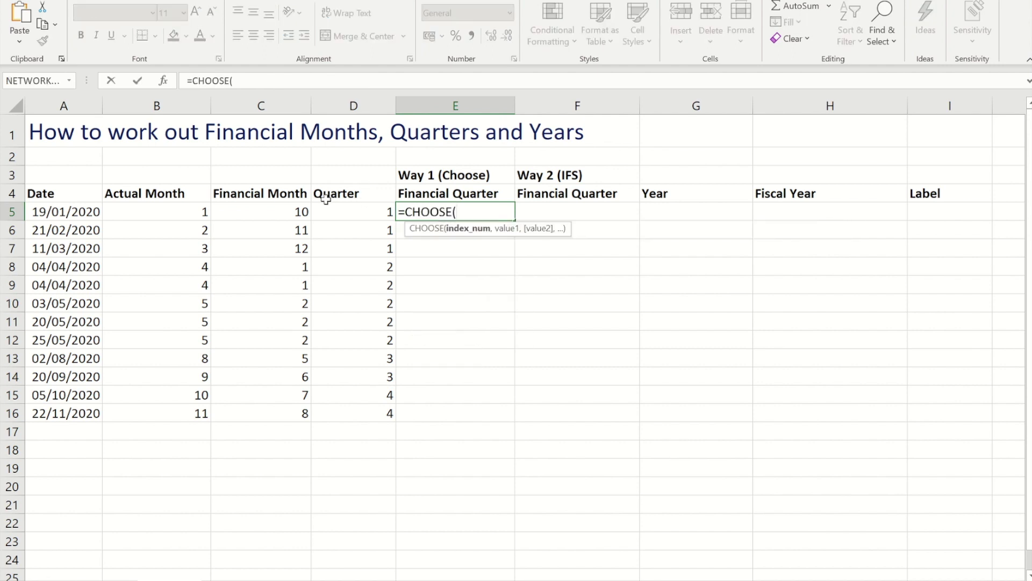
left_click(161, 212)
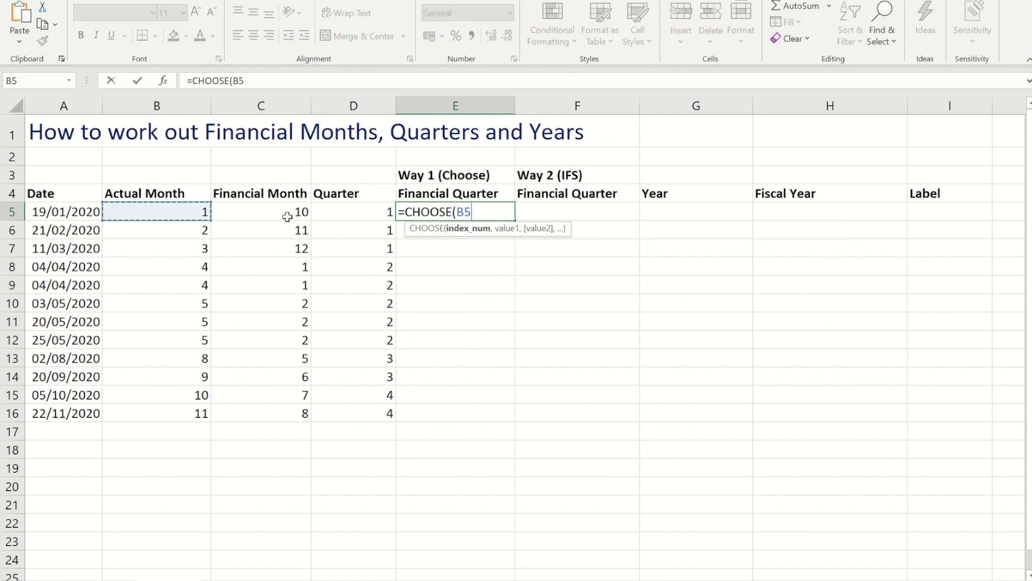
left_click(284, 214)
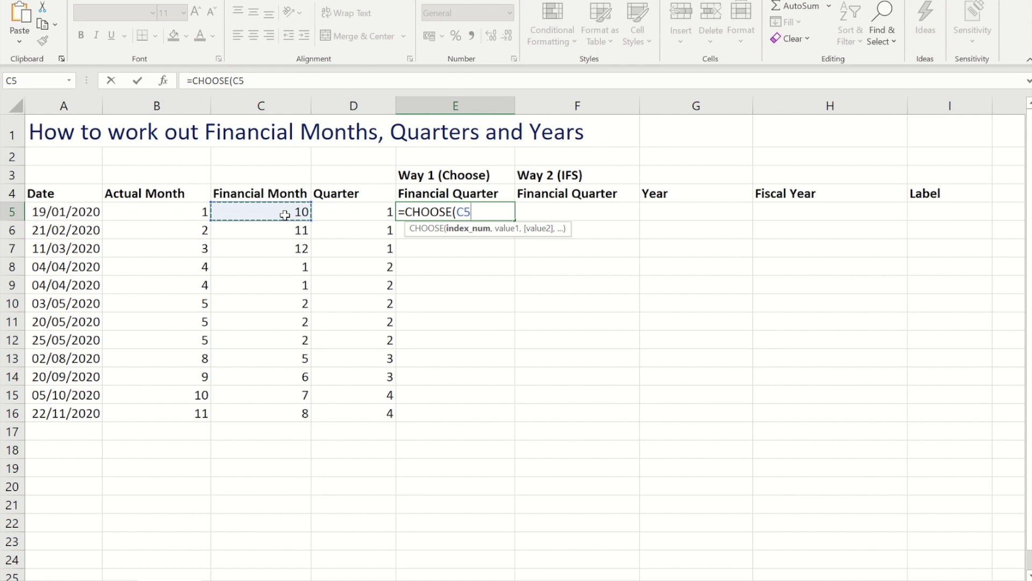
type(",")
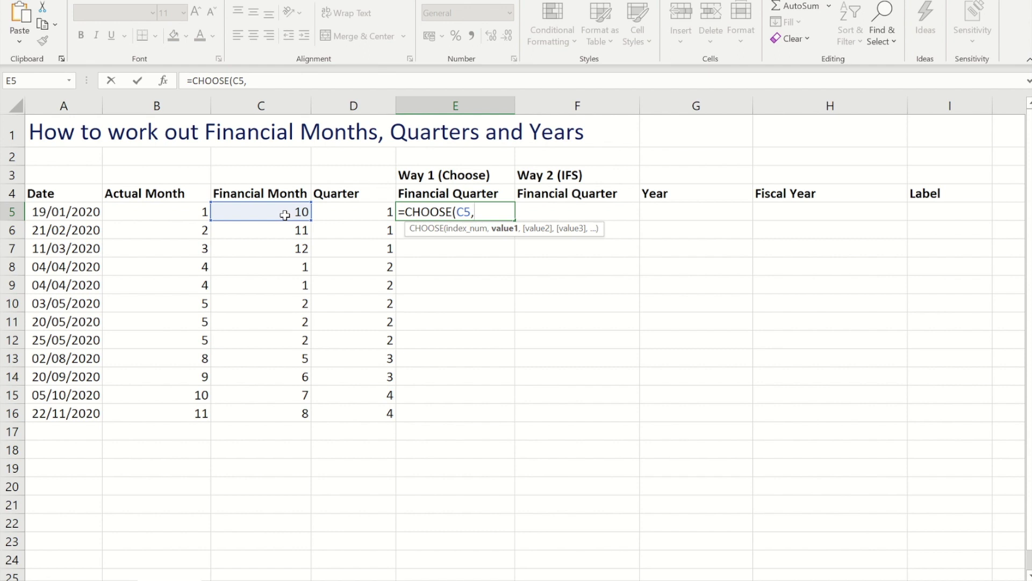
left_click(185, 211)
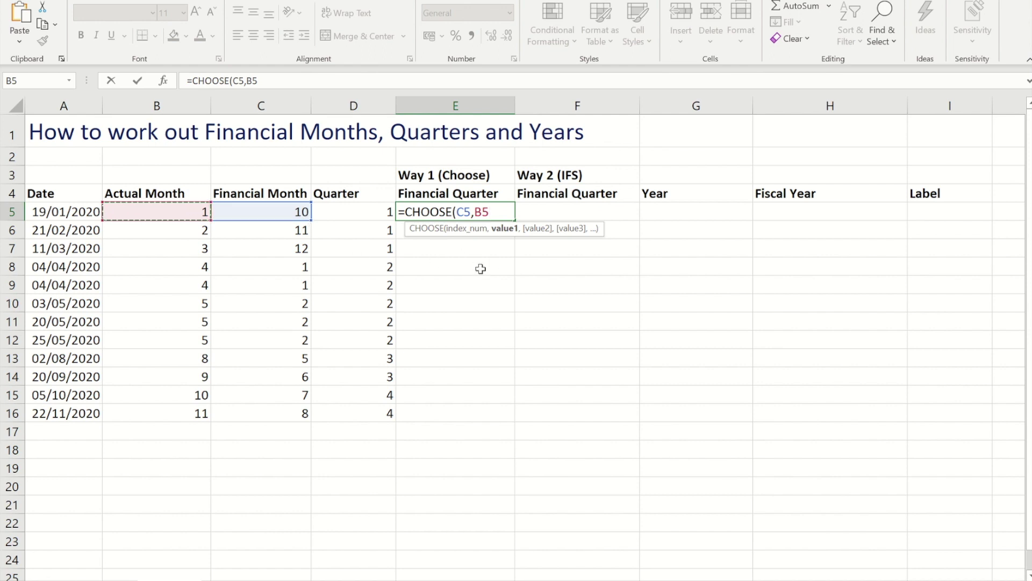
key("BackSpace")
key("BackSpace")
key("BackSpace")
key("BackSpace")
key("BackSpace")
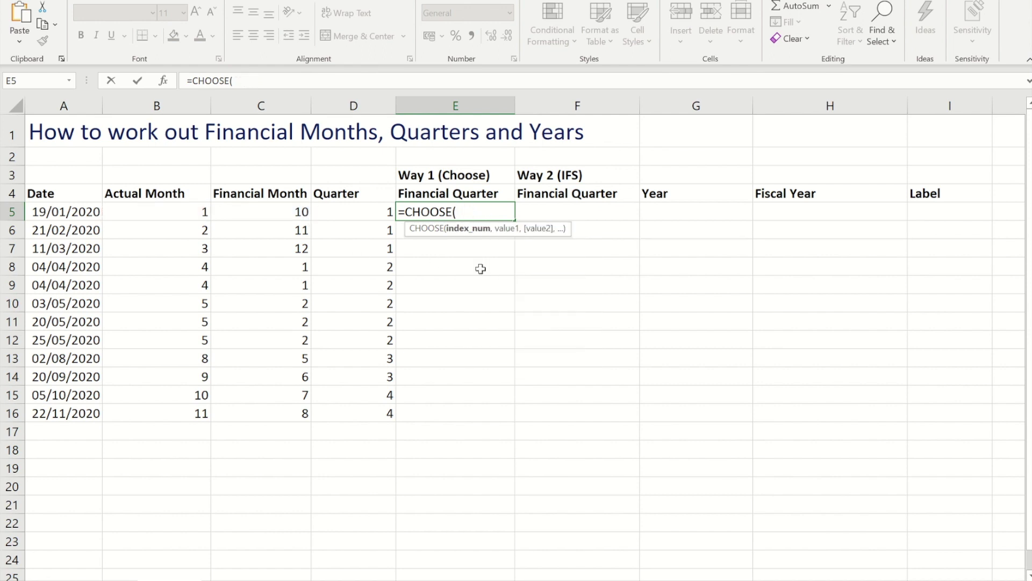
left_click(186, 211)
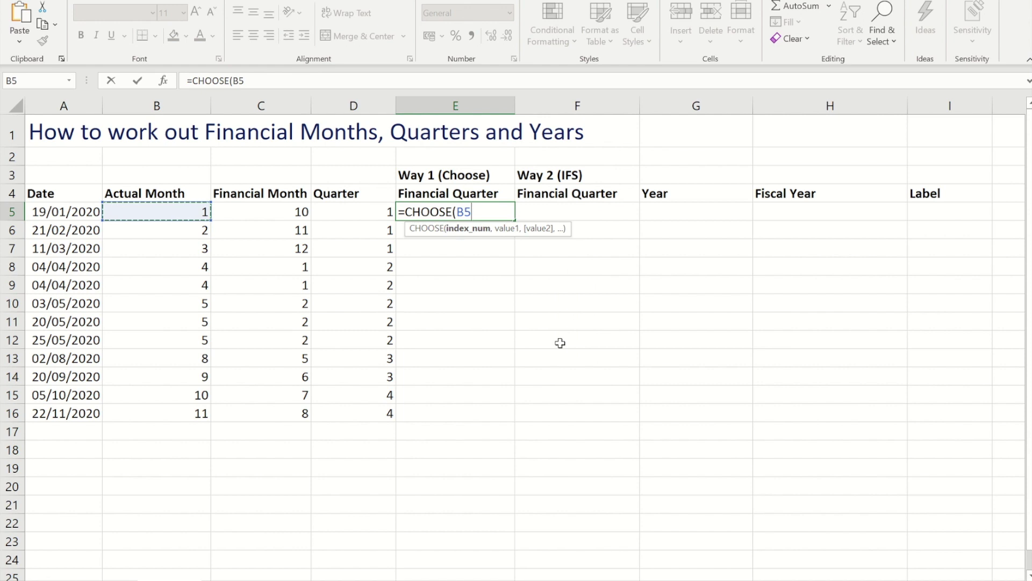
type(",4,4")
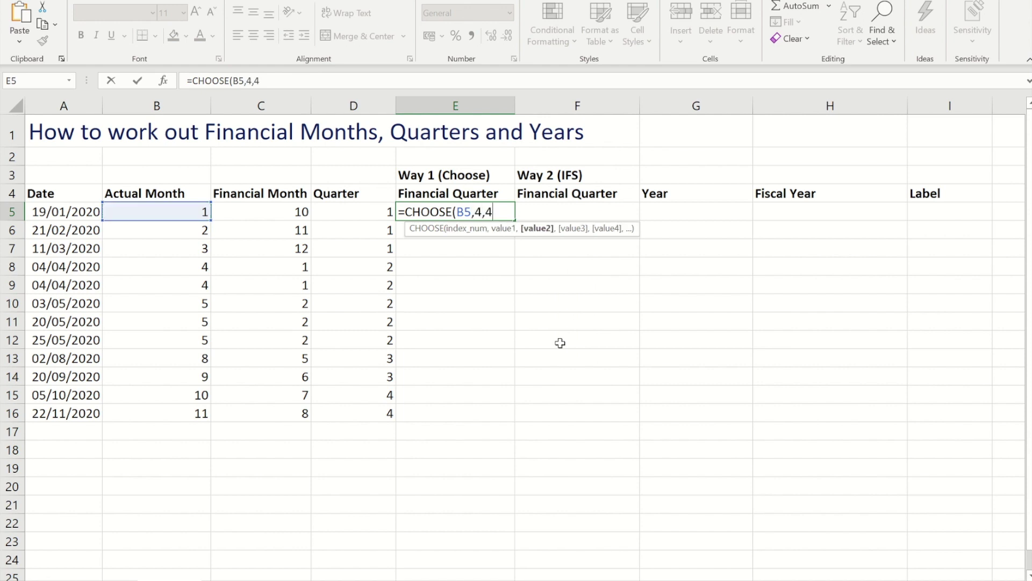
type(",4,")
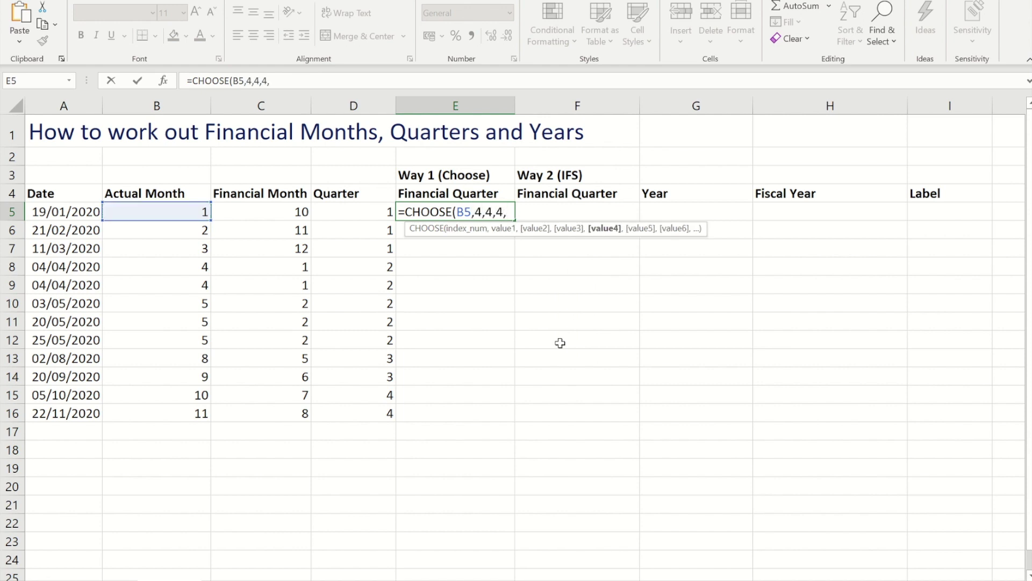
type("1,1,1,")
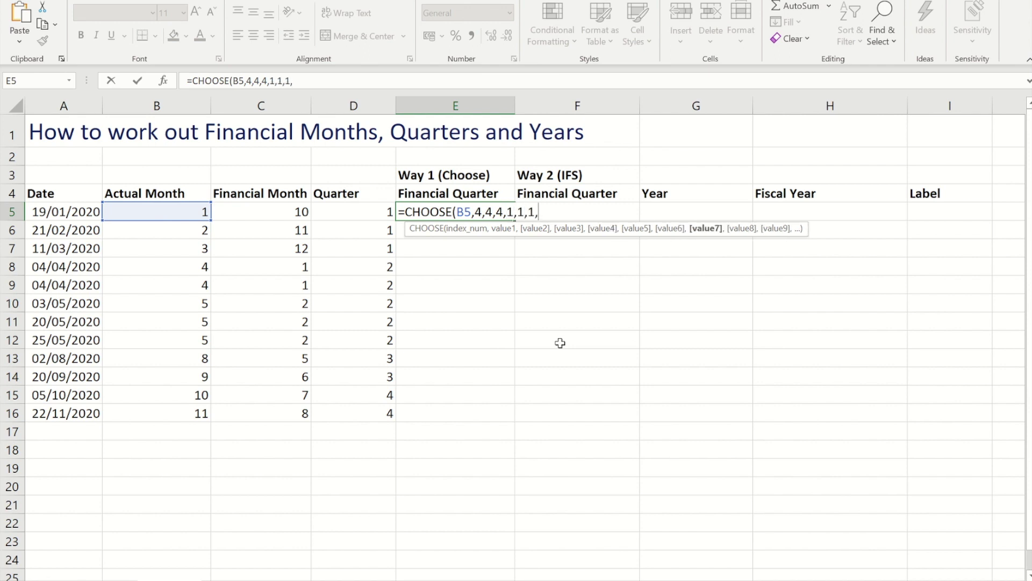
type("2,2,2")
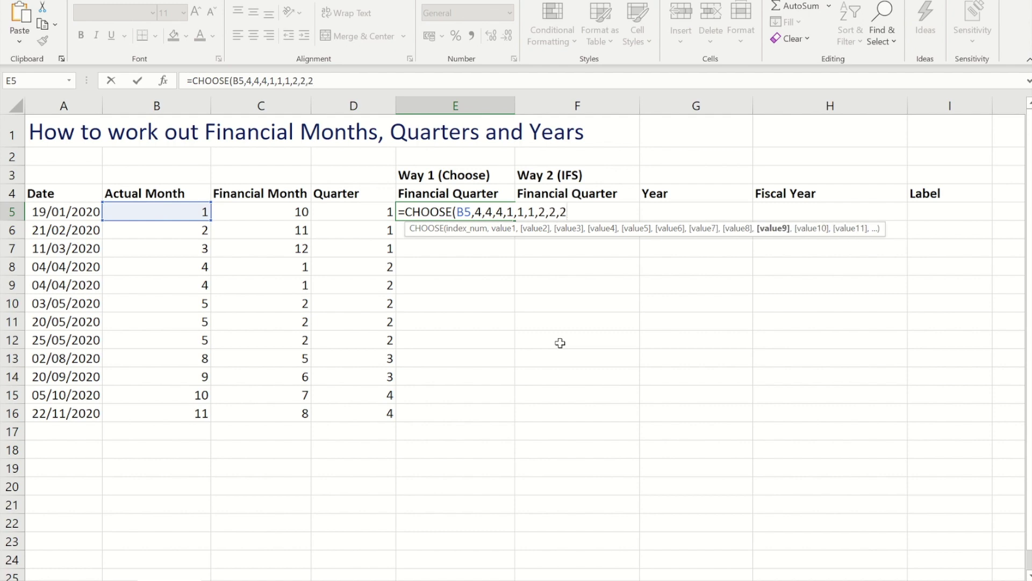
type(",")
type("3,3,")
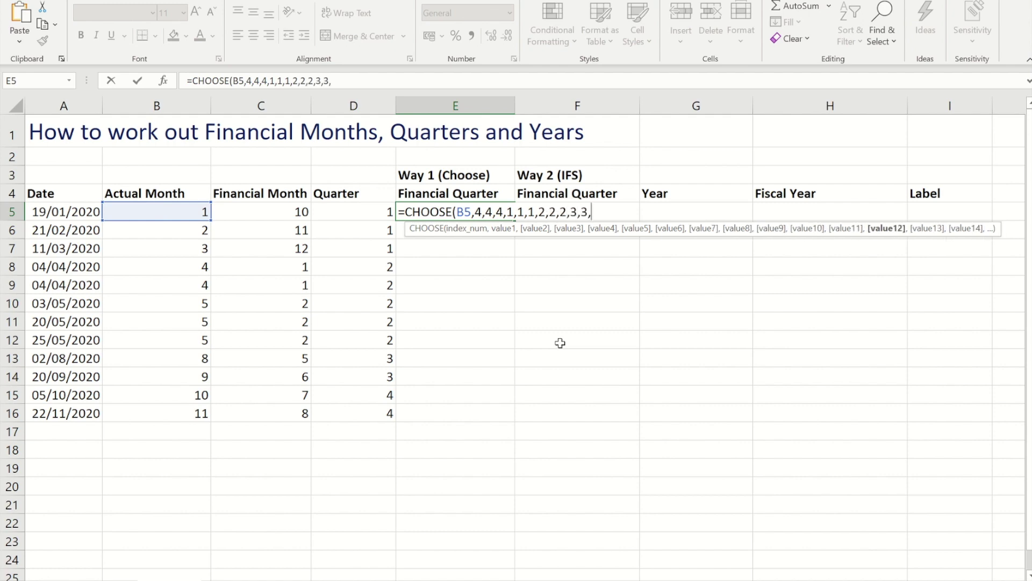
type("3)")
key("ctrl+Return")
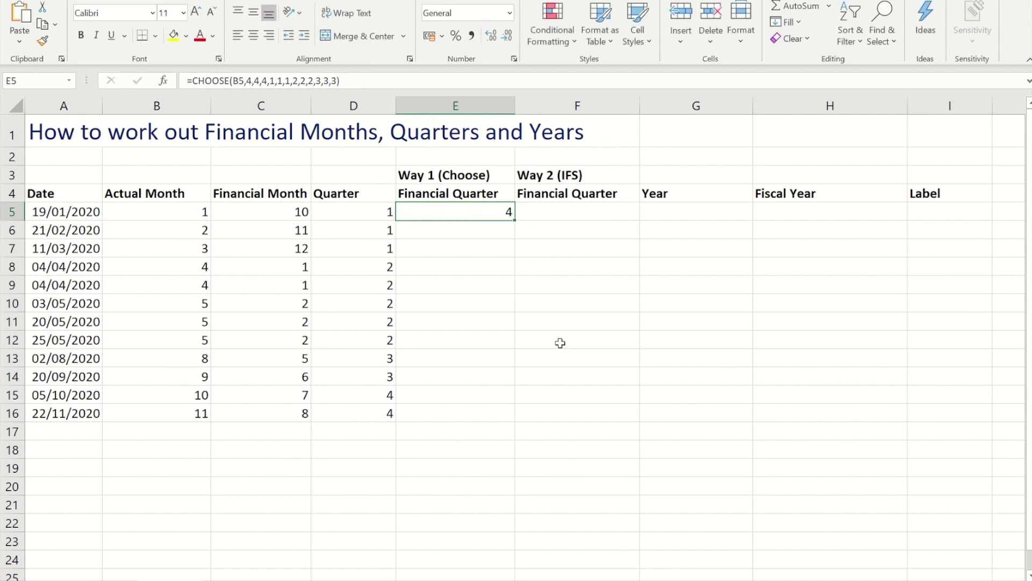
double_click(511, 217)
Begin the IFS formula in F5 with C5>=10 returning 4, correcting the mistyped comparison
left_click(551, 210)
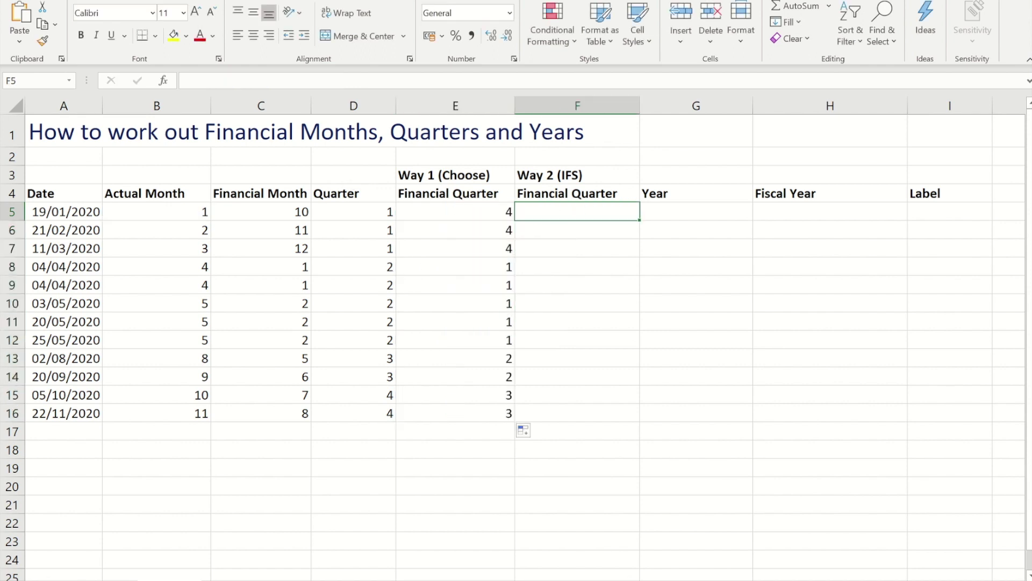
mouse_move(642, 580)
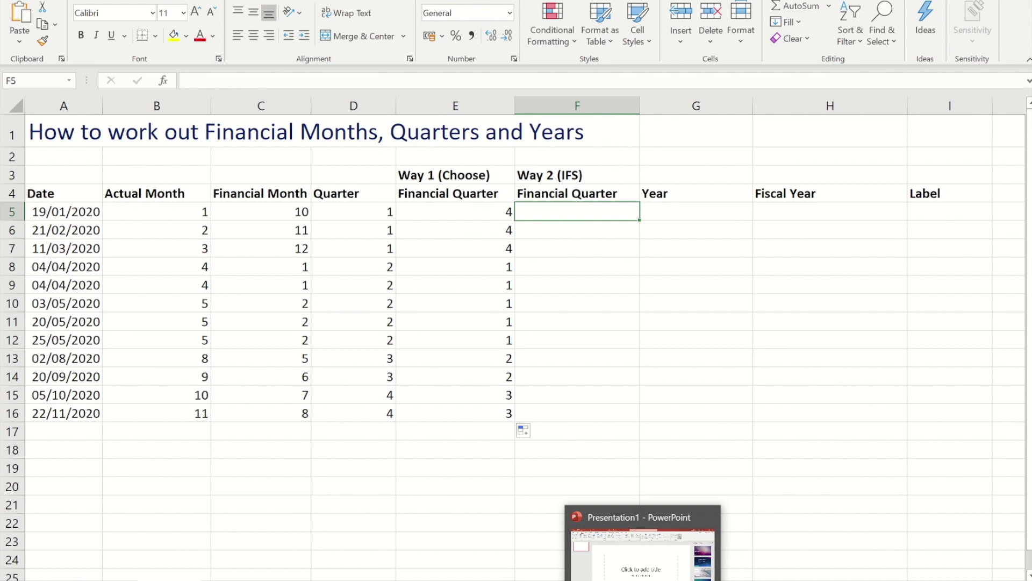
type("=IFS(")
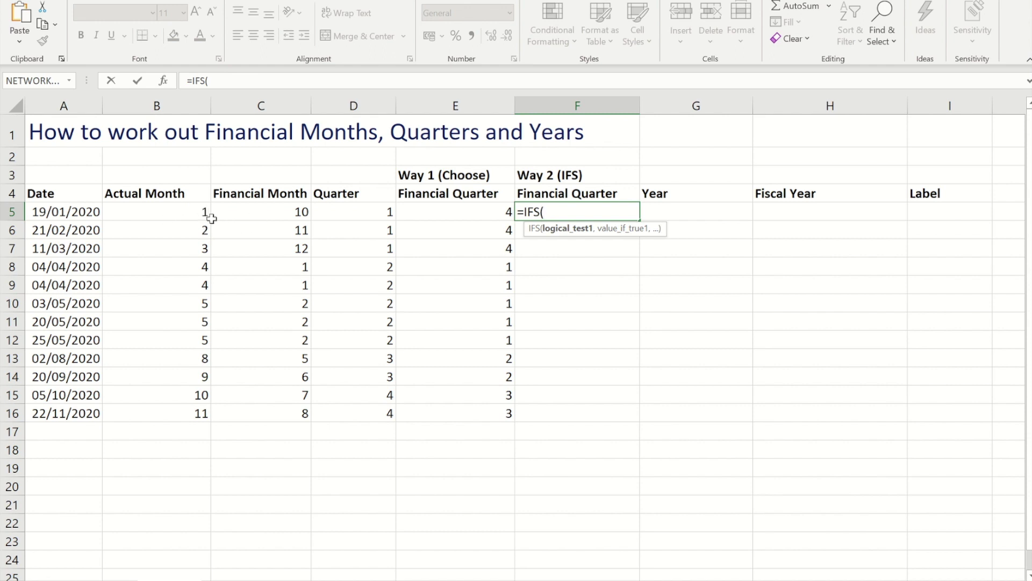
left_click(246, 217)
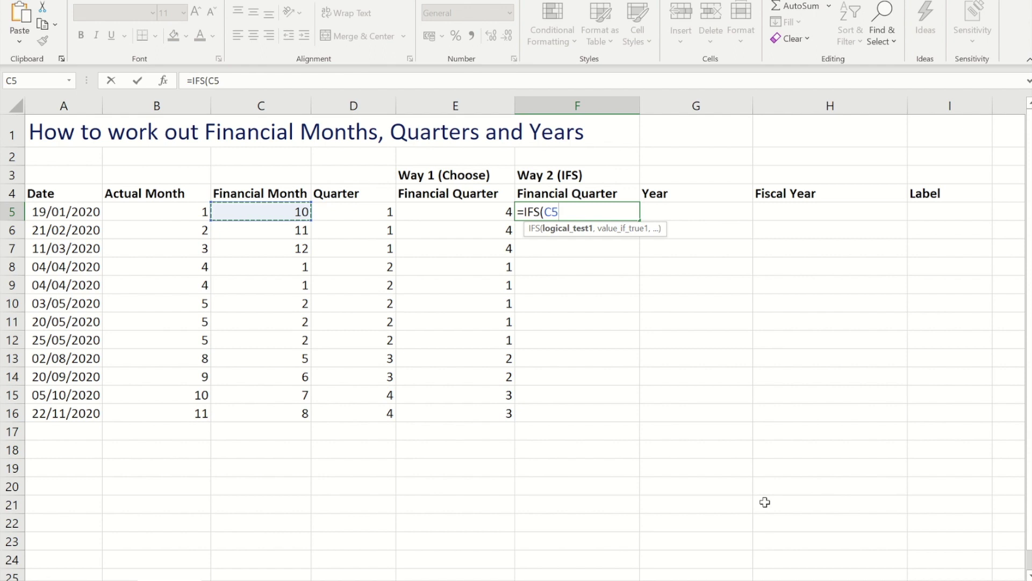
type(">-10,4")
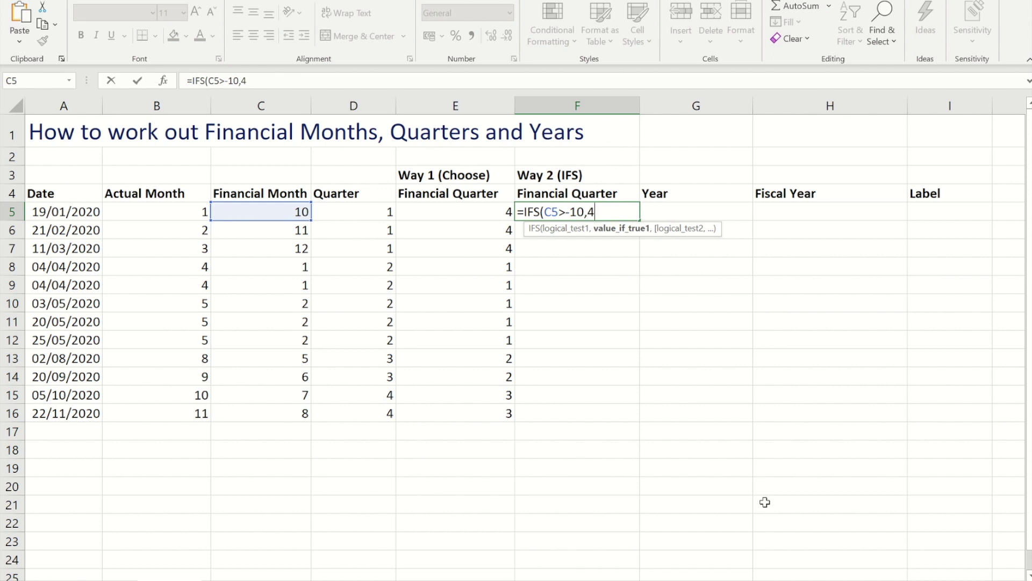
type(",")
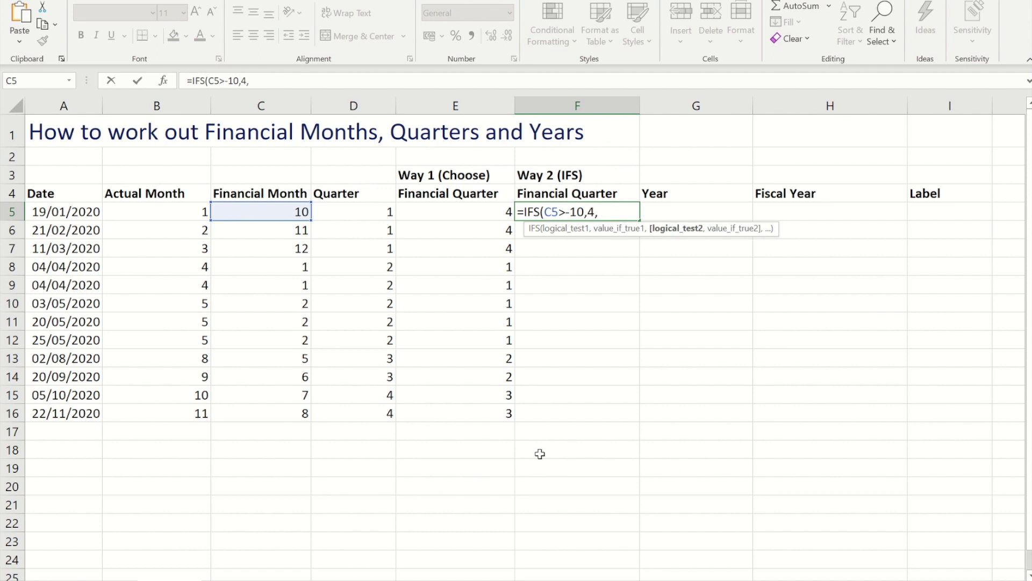
left_click(276, 209)
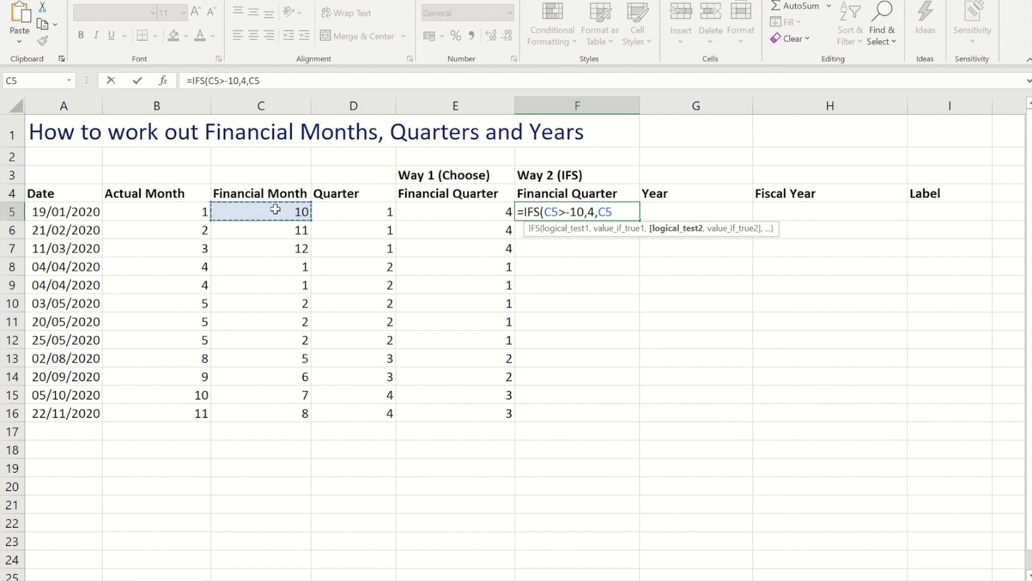
type(">=")
left_click(568, 212)
key("Delete")
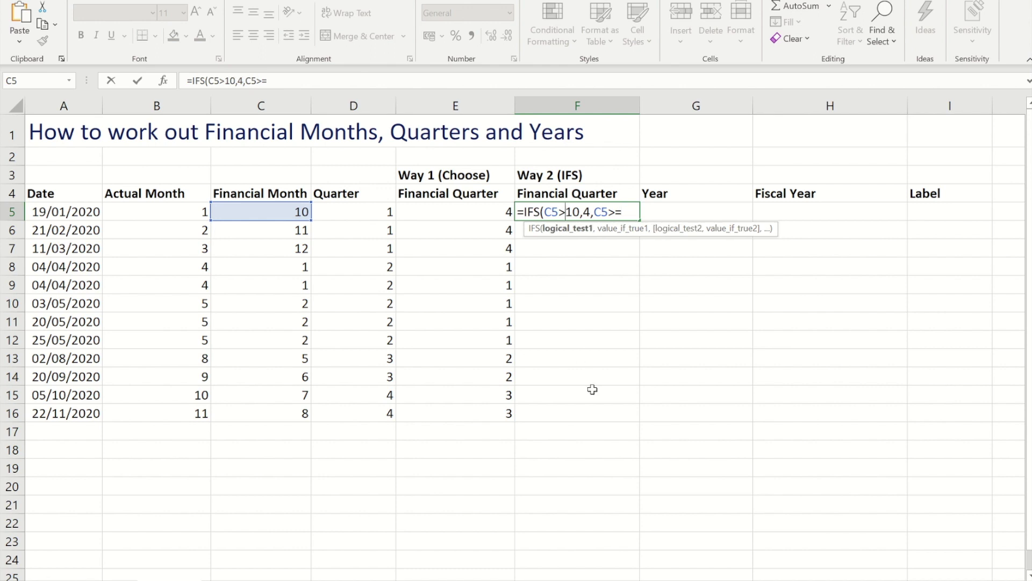
type("=")
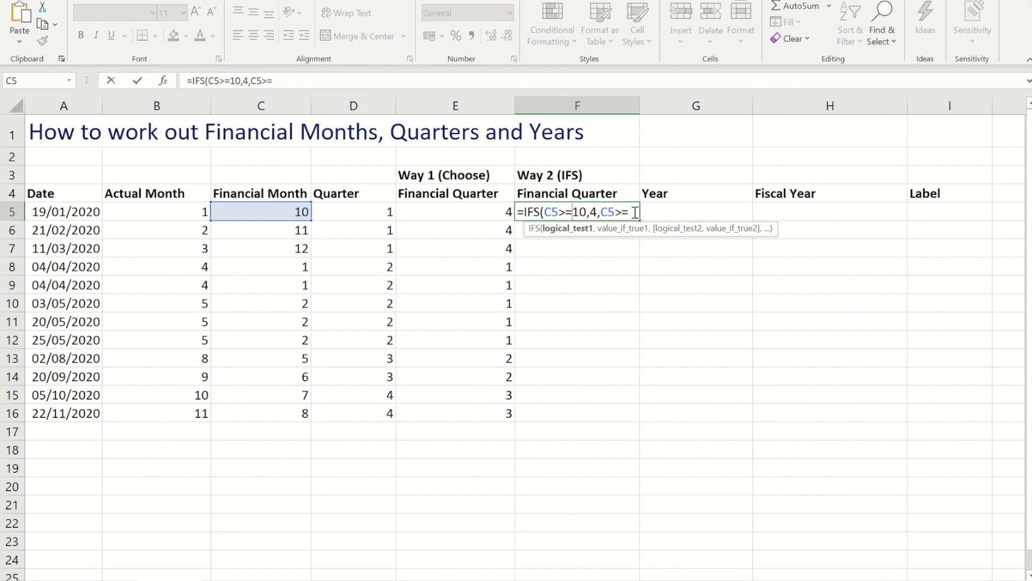
key("End")
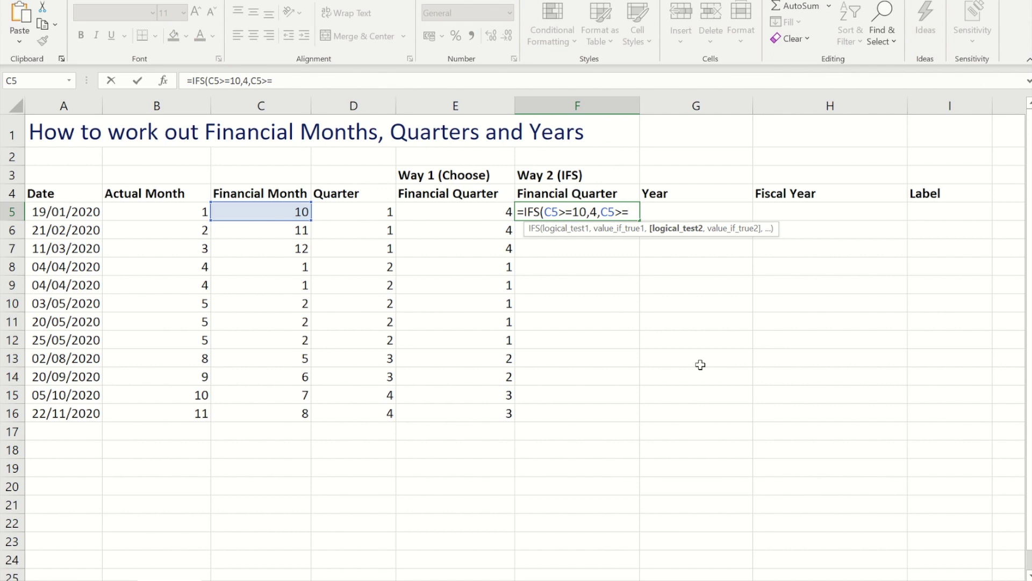
Finish the IFS with C5>=7 giving 3, C5>=4 giving 2, TRUE giving 1, and fill down to F16
type("7,3,")
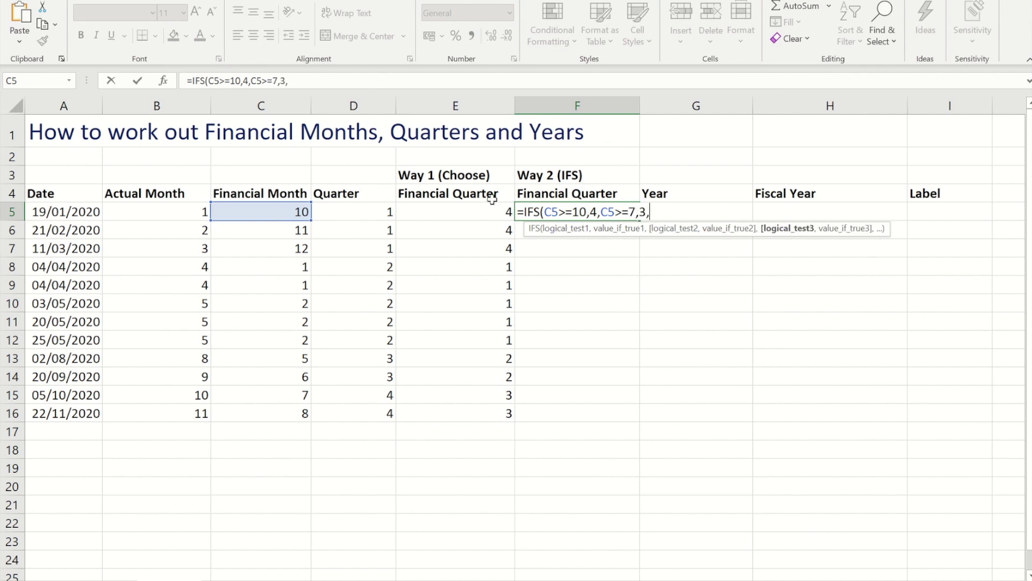
left_click(258, 213)
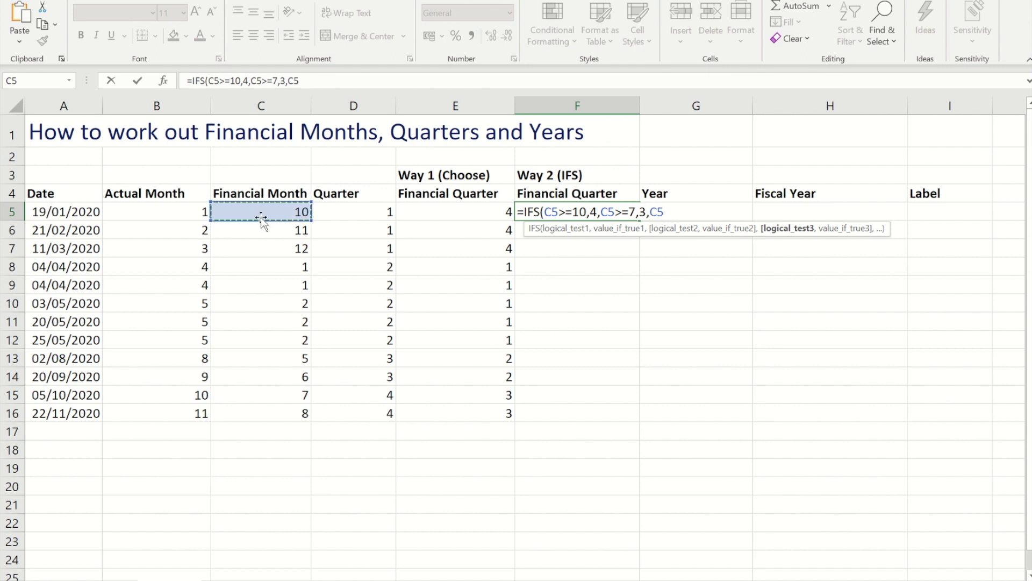
type(">=4,2")
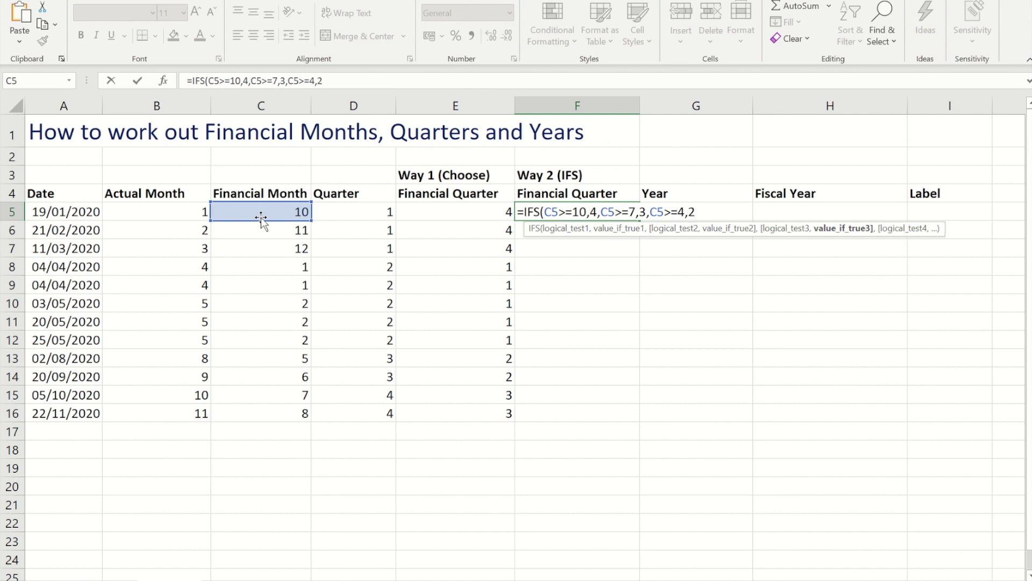
type(",")
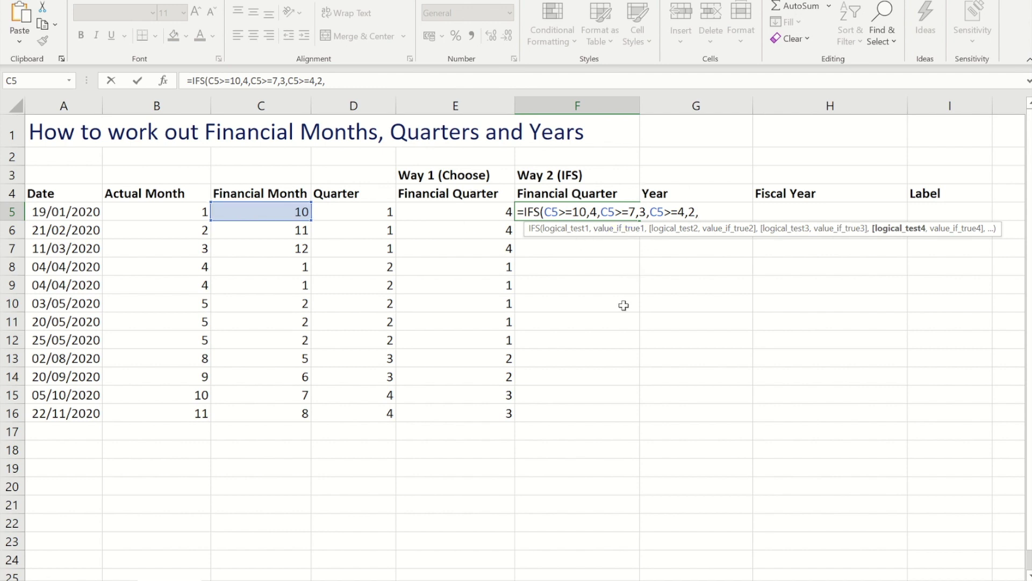
type("true")
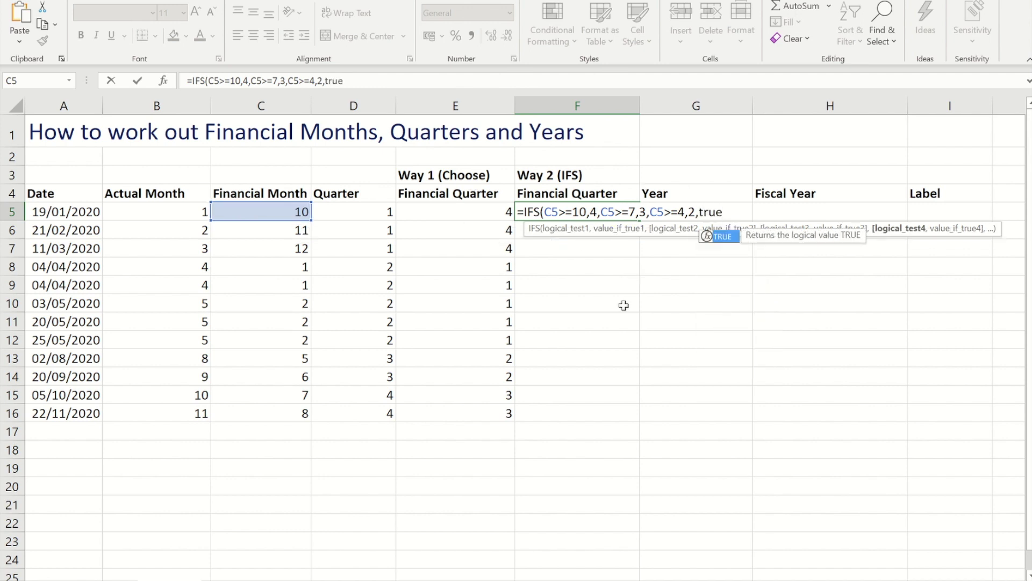
type(",1")
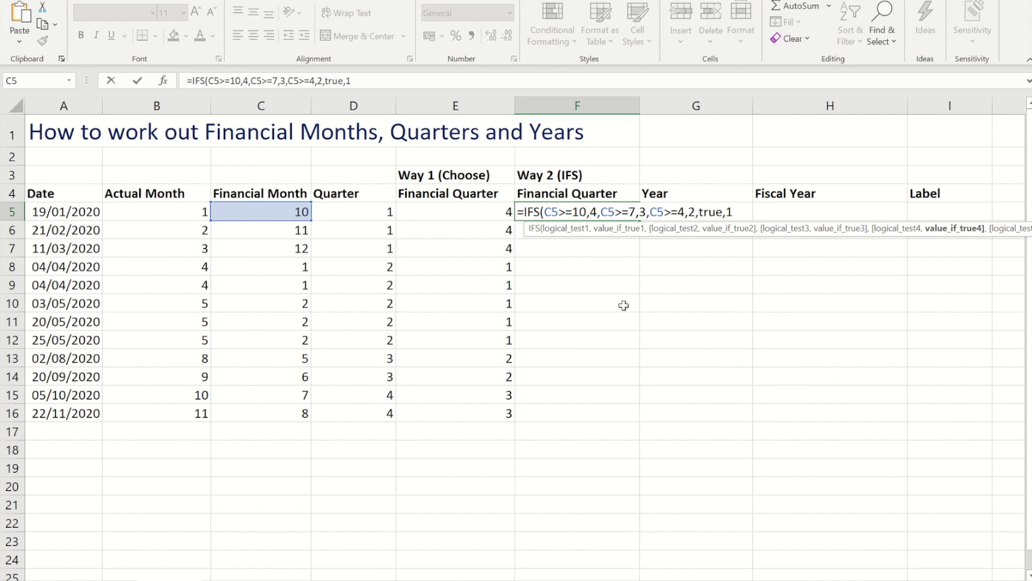
type(")")
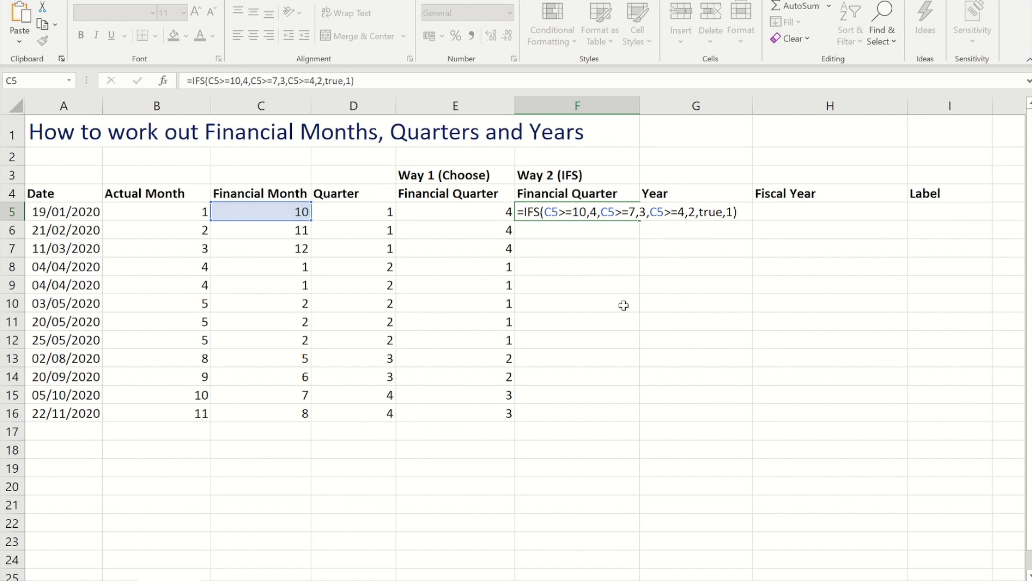
key("ctrl+Return")
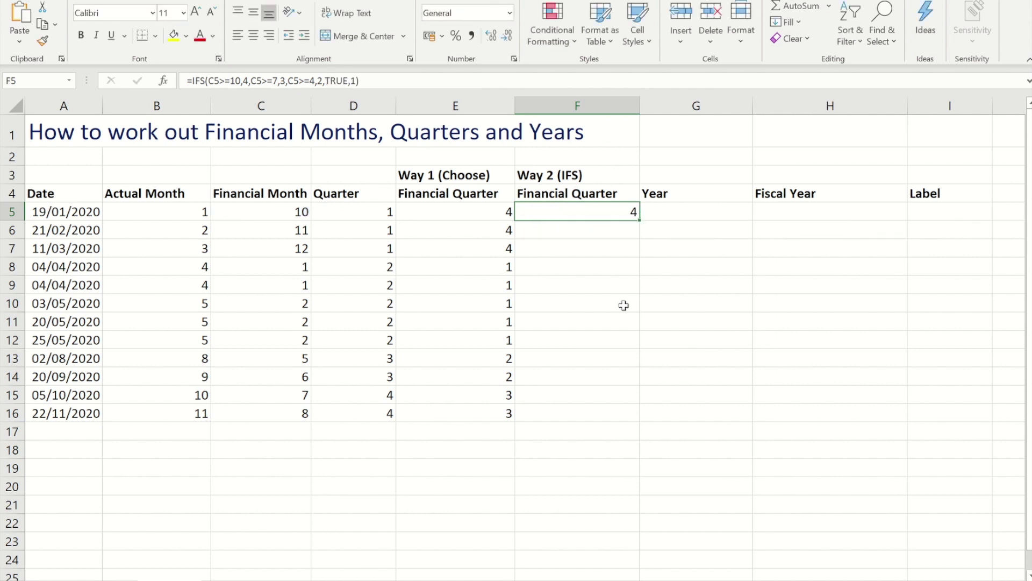
double_click(638, 218)
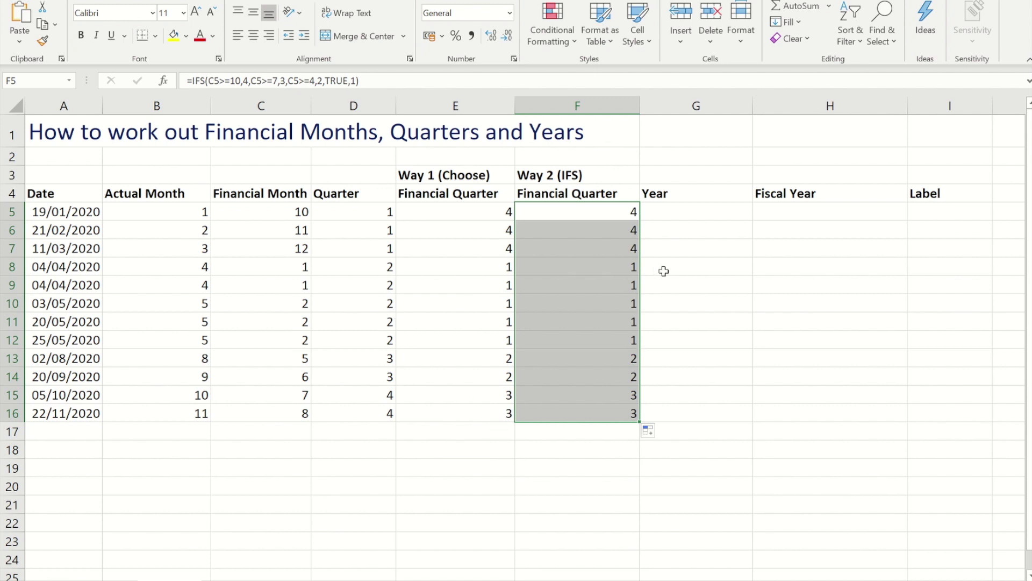
left_click(683, 214)
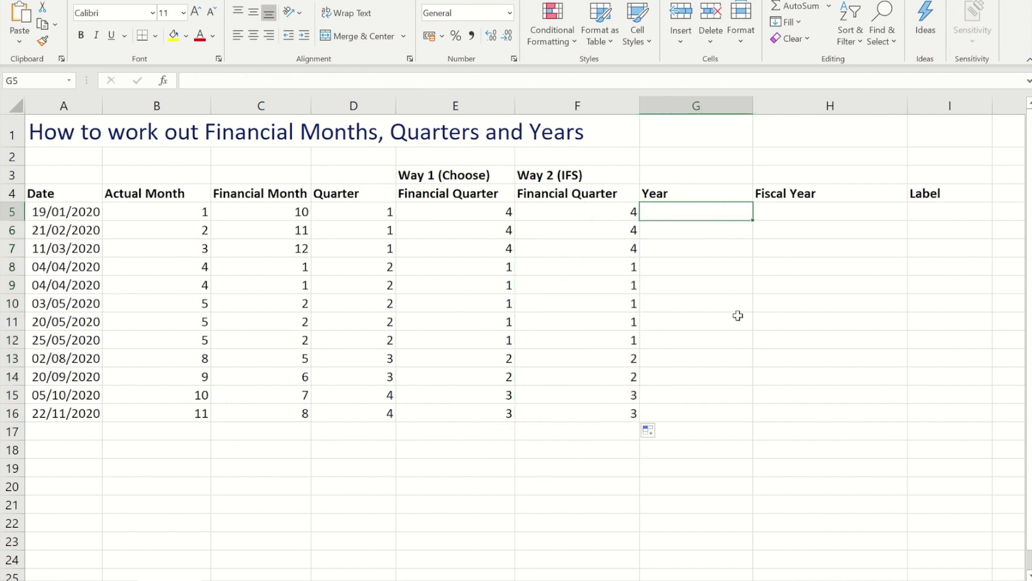
Enter =YEAR(A5) in G5 and fill it down to G16
type("=ye")
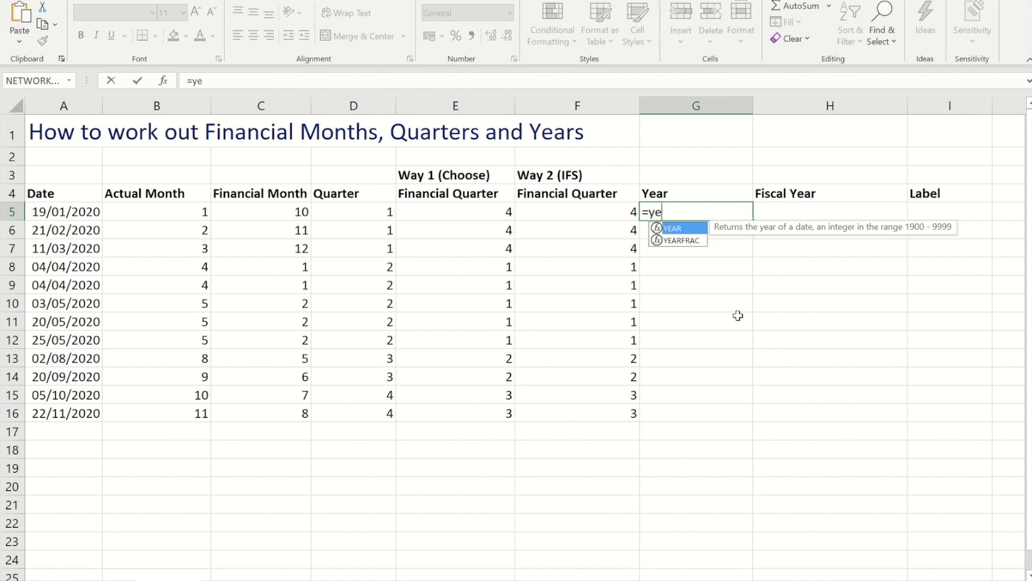
key("Tab")
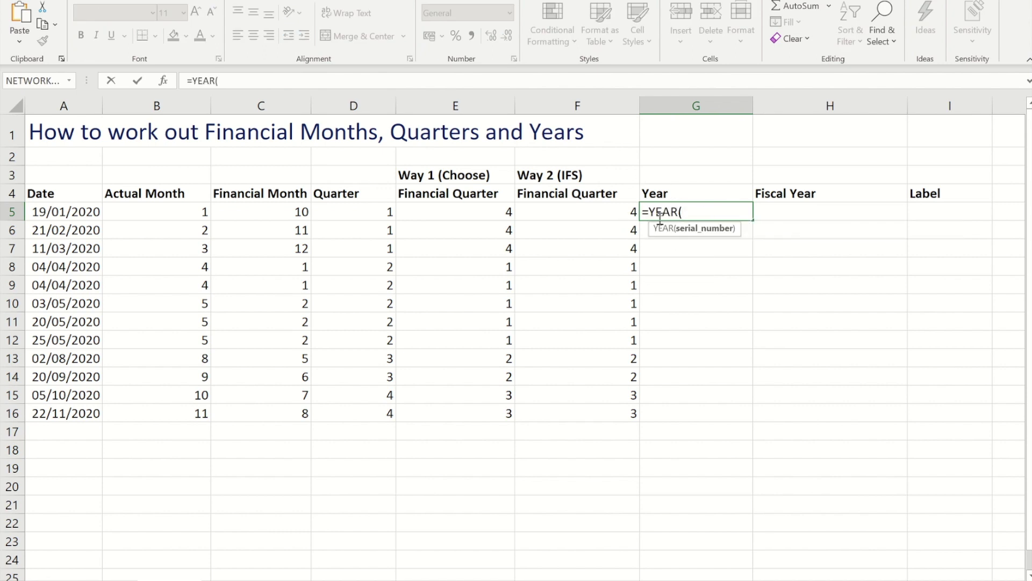
left_click(60, 214)
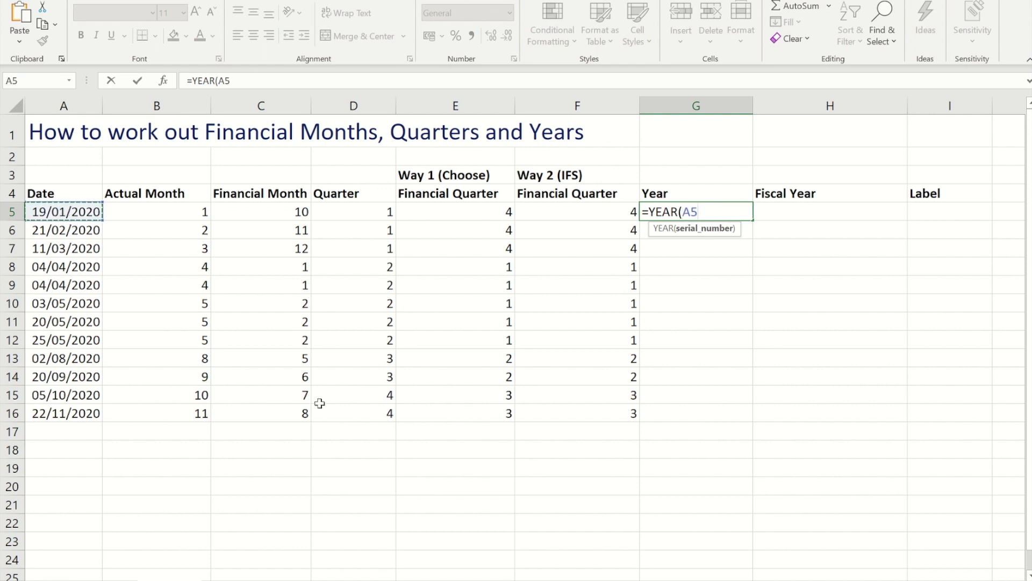
type(")")
key("ctrl+Return")
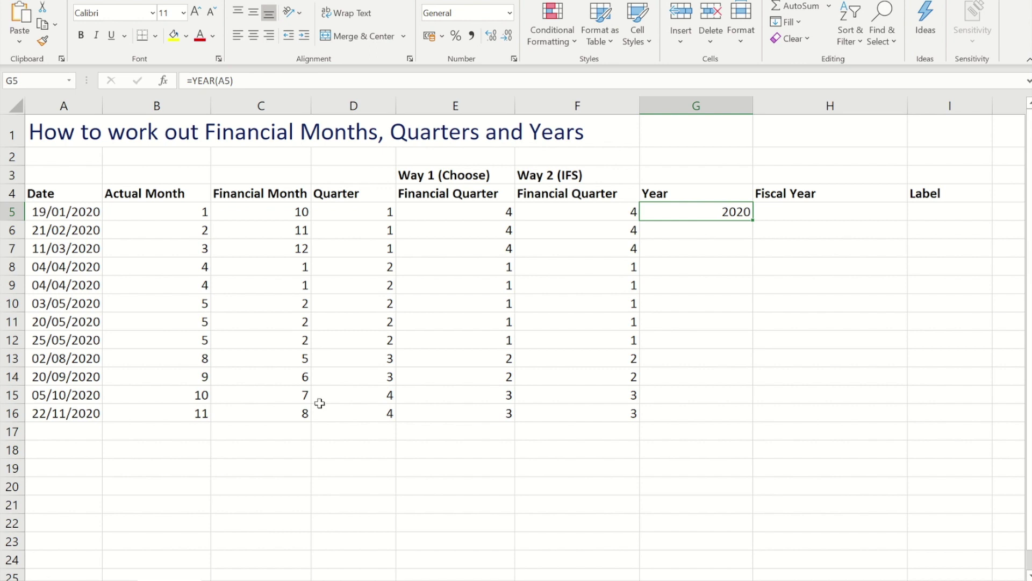
double_click(752, 218)
left_click(783, 211)
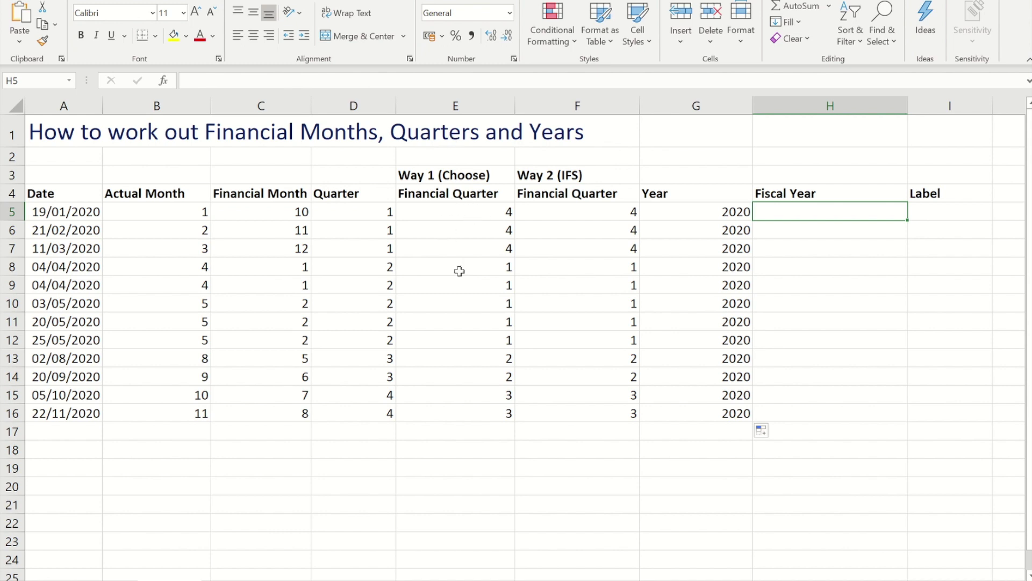
Enter =IF(E5=4,G5-1,G5) in H5 and fill it down to H16
type("=")
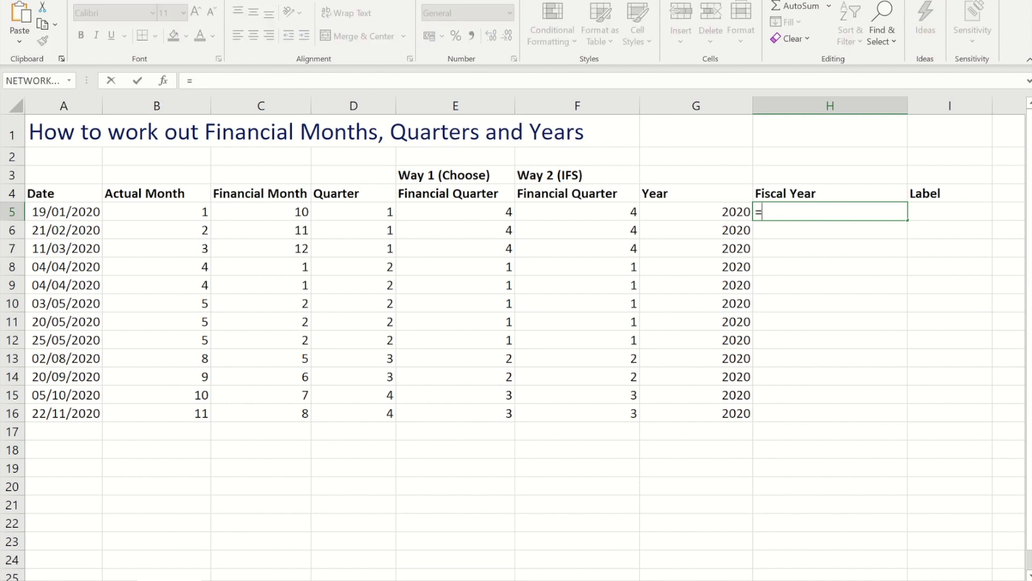
type("IF(")
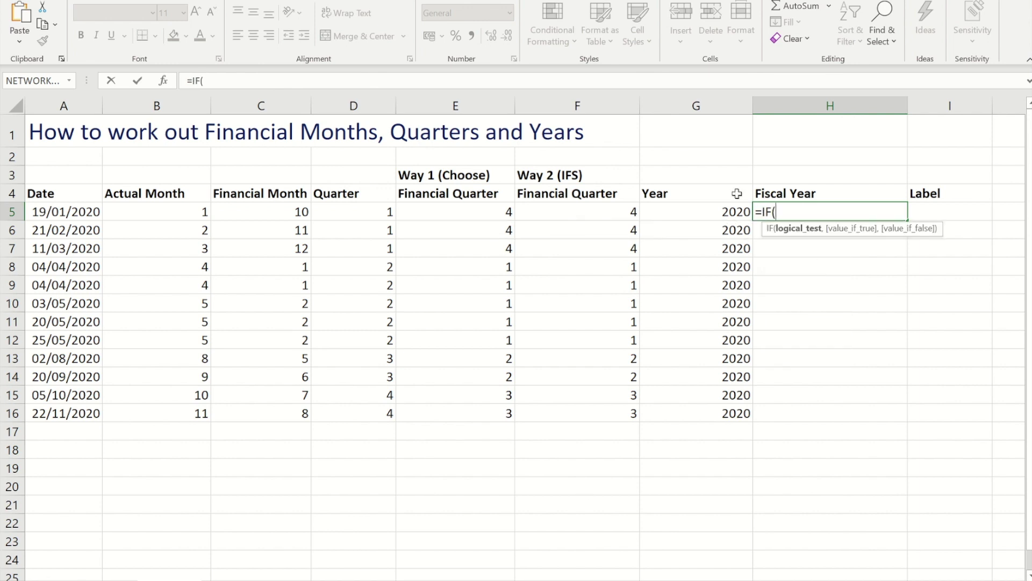
left_click(467, 212)
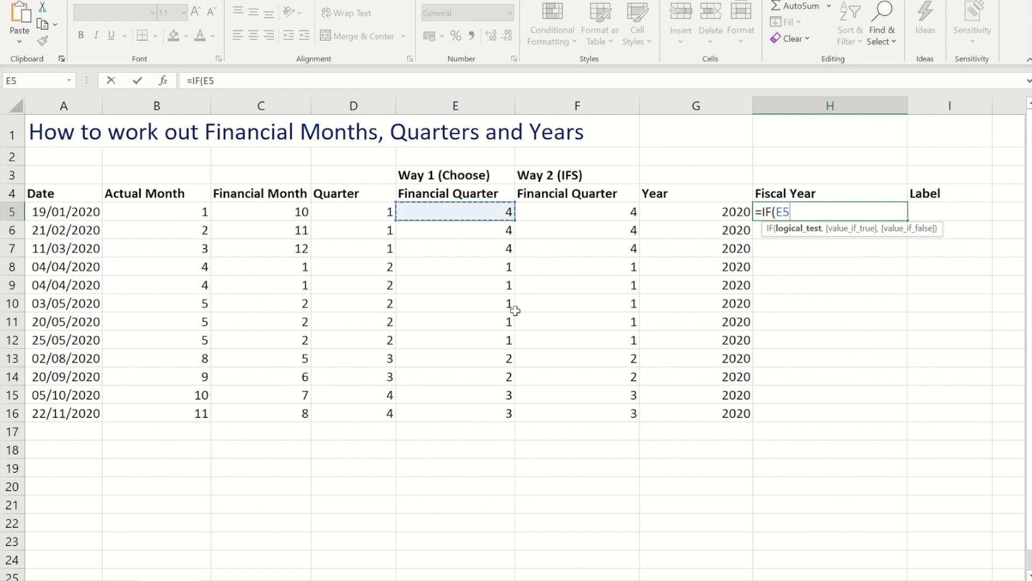
type("=4,")
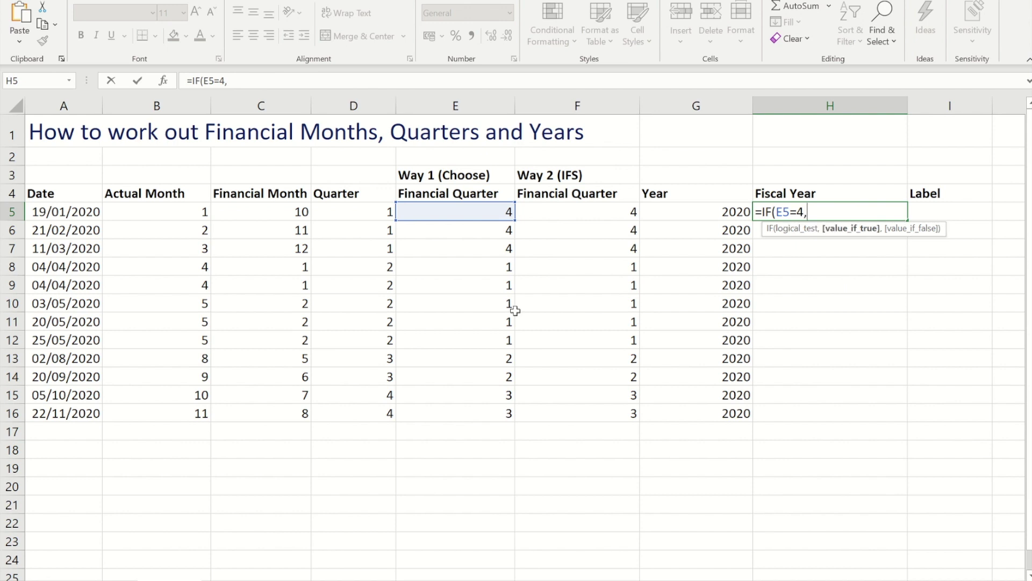
left_click(698, 215)
type("-1")
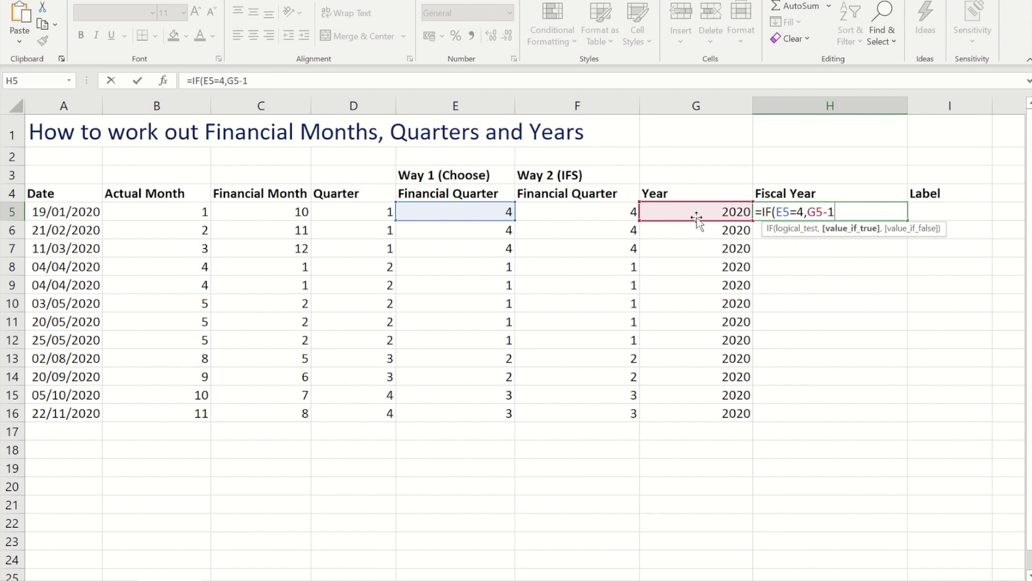
type(",")
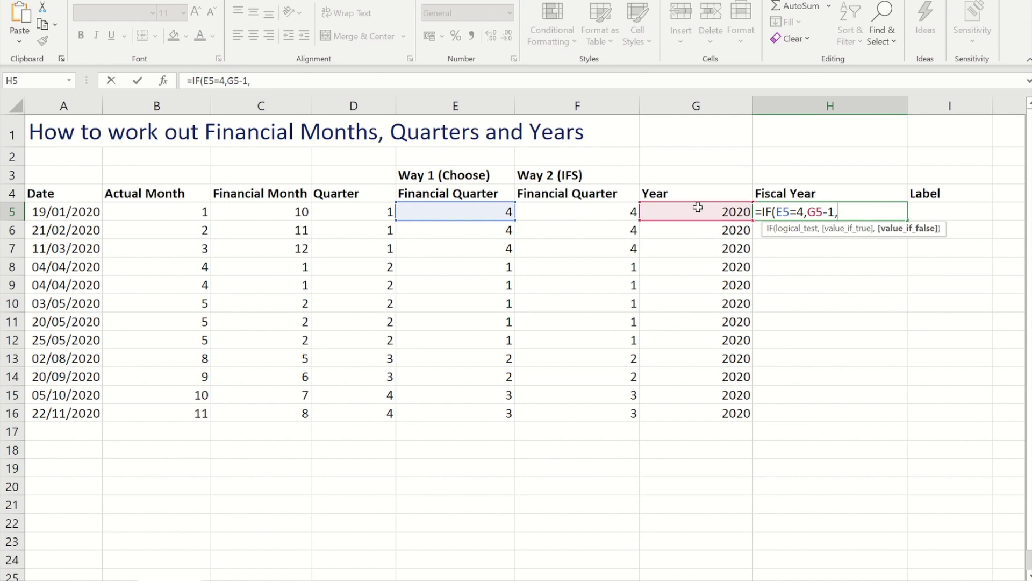
left_click(698, 212)
type(")")
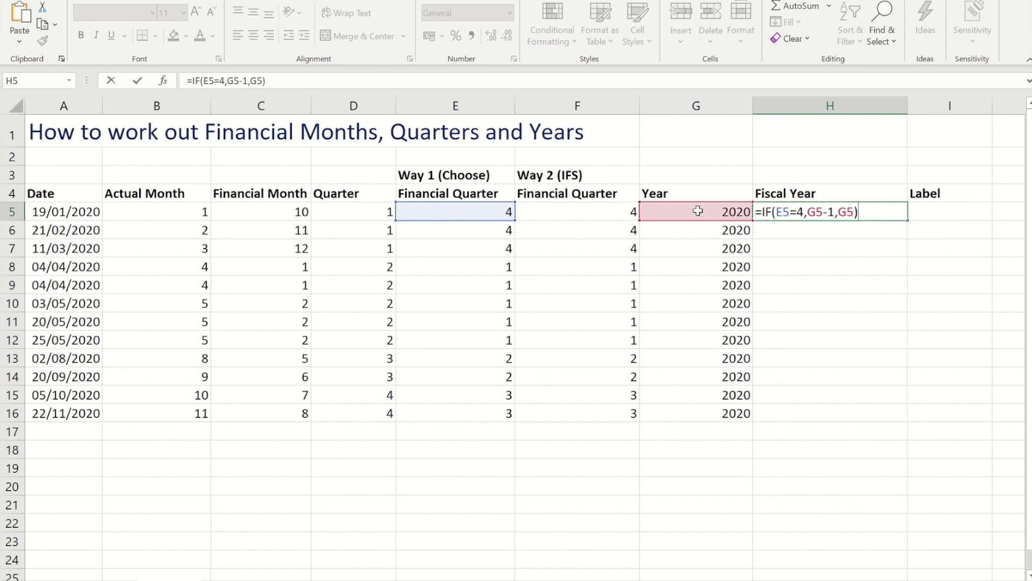
key("ctrl+Return")
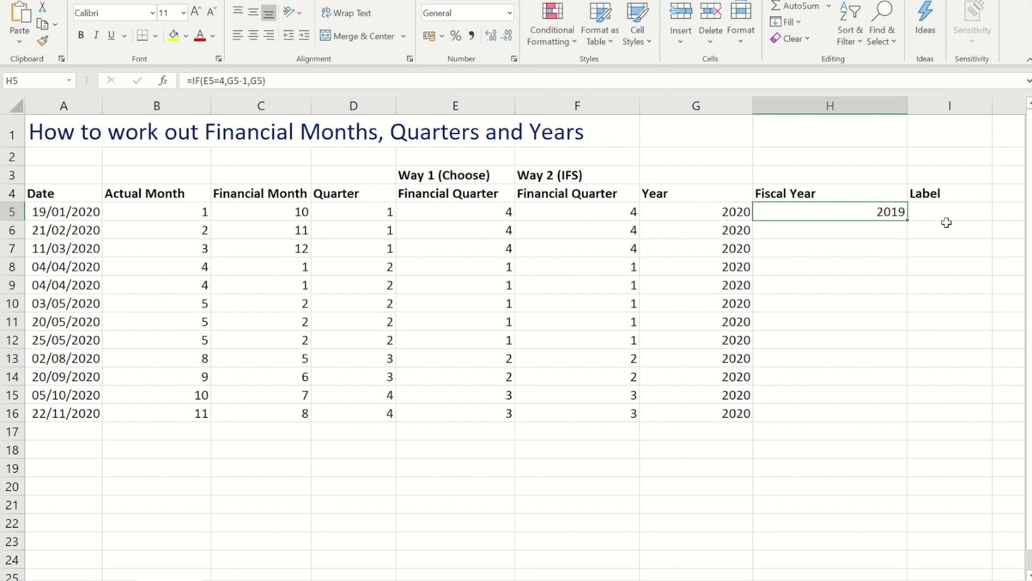
double_click(908, 220)
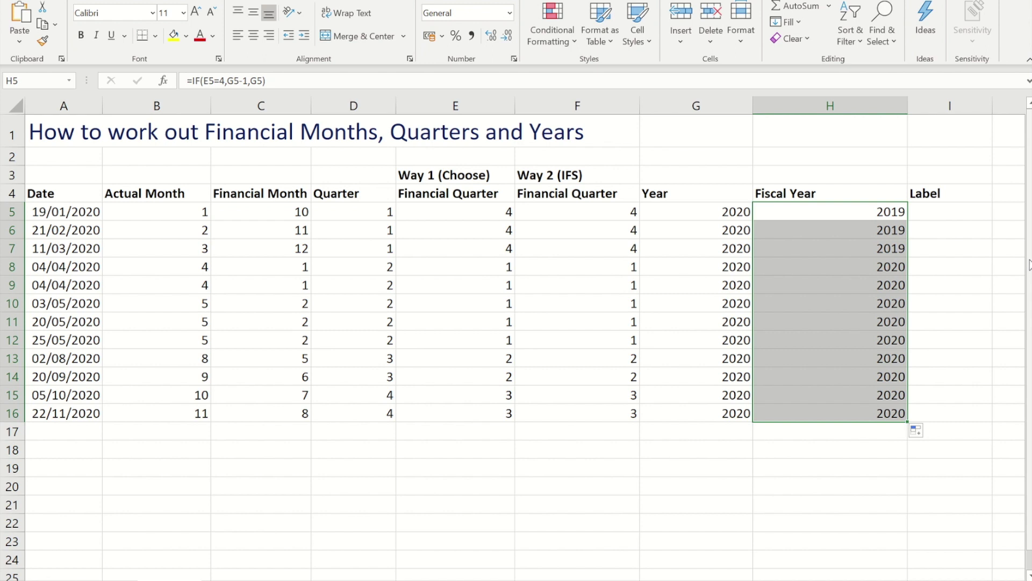
Start the I5 label formula as a CONCAT beginning with "Qtr "
left_click(949, 215)
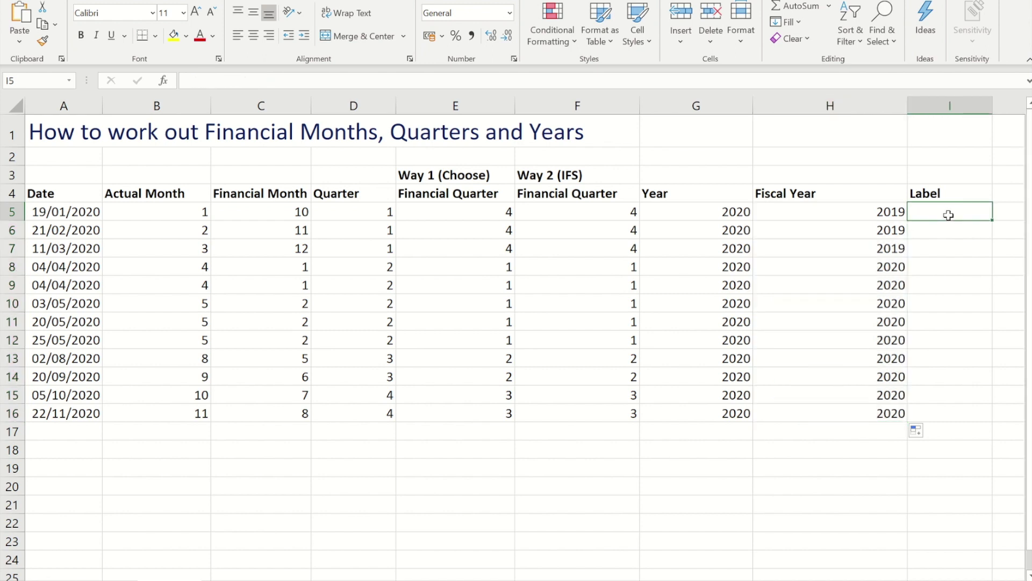
type("=con")
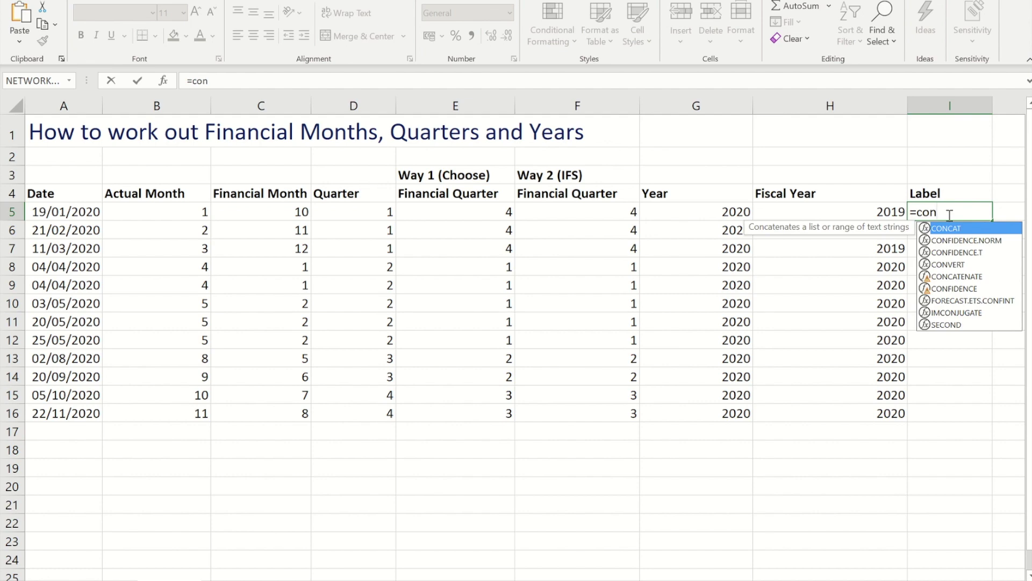
key("Tab")
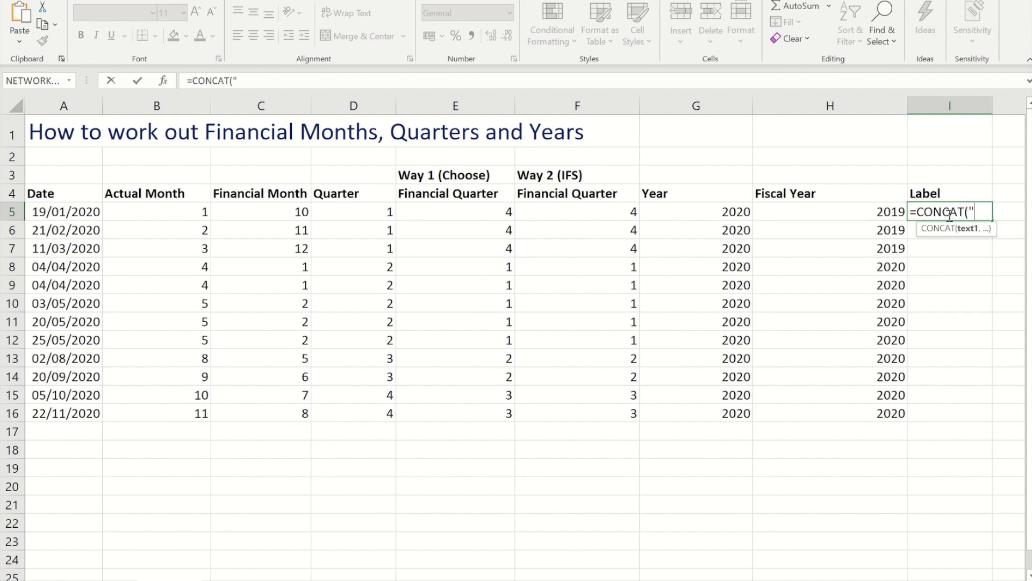
type("\"Qtr \"")
left_click(472, 215)
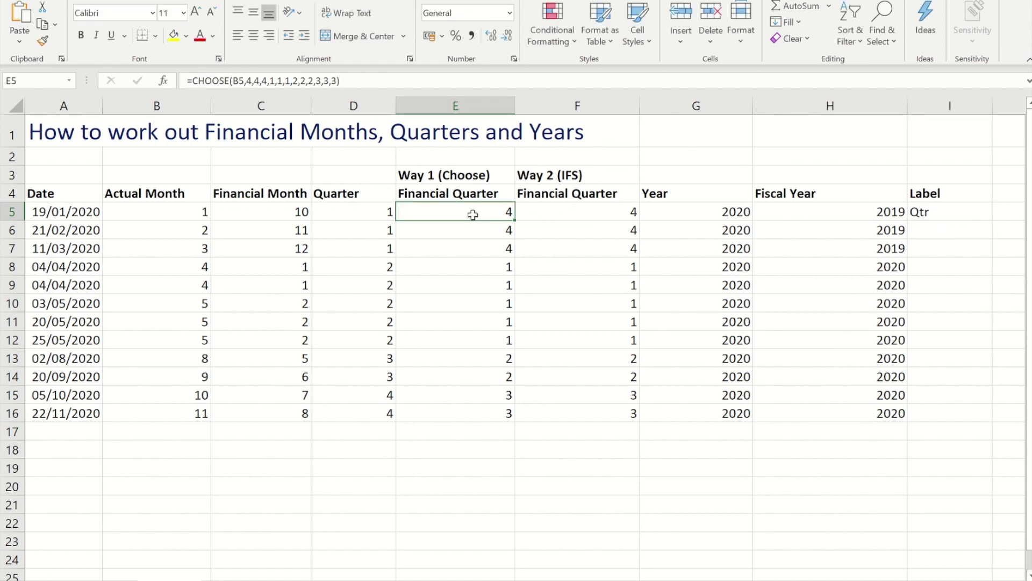
left_click(956, 210)
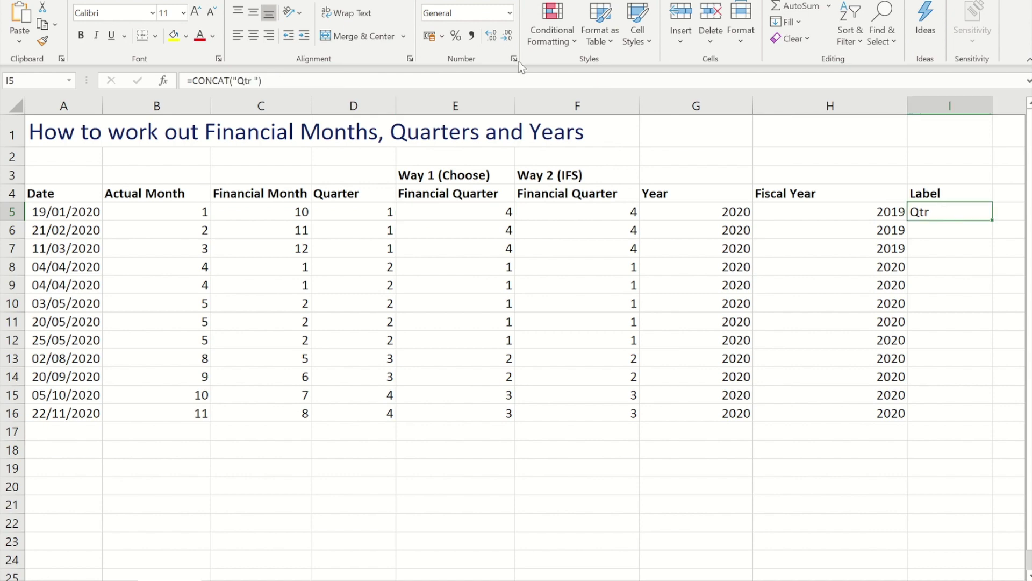
left_click(265, 81)
key("BackSpace")
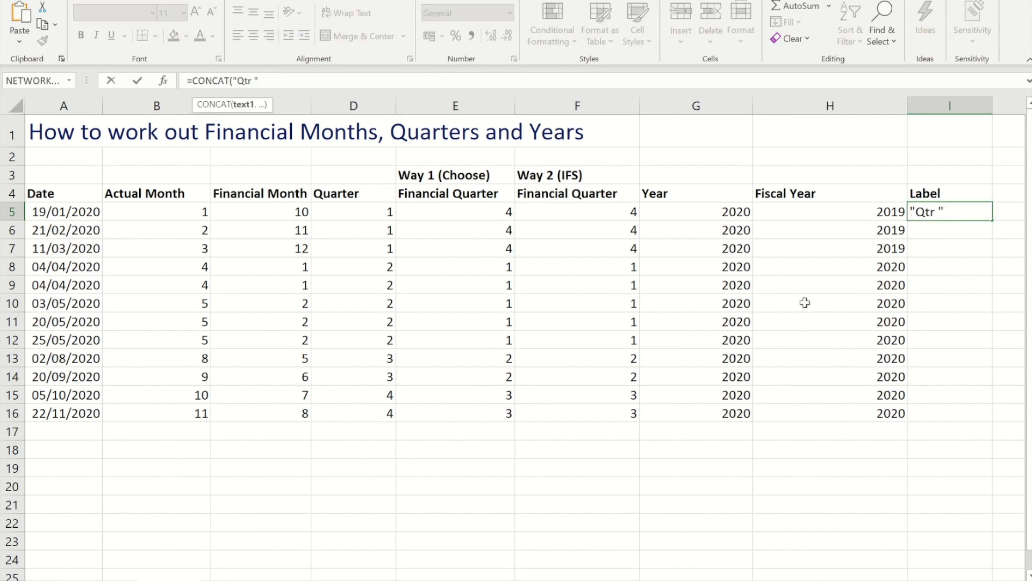
type(",")
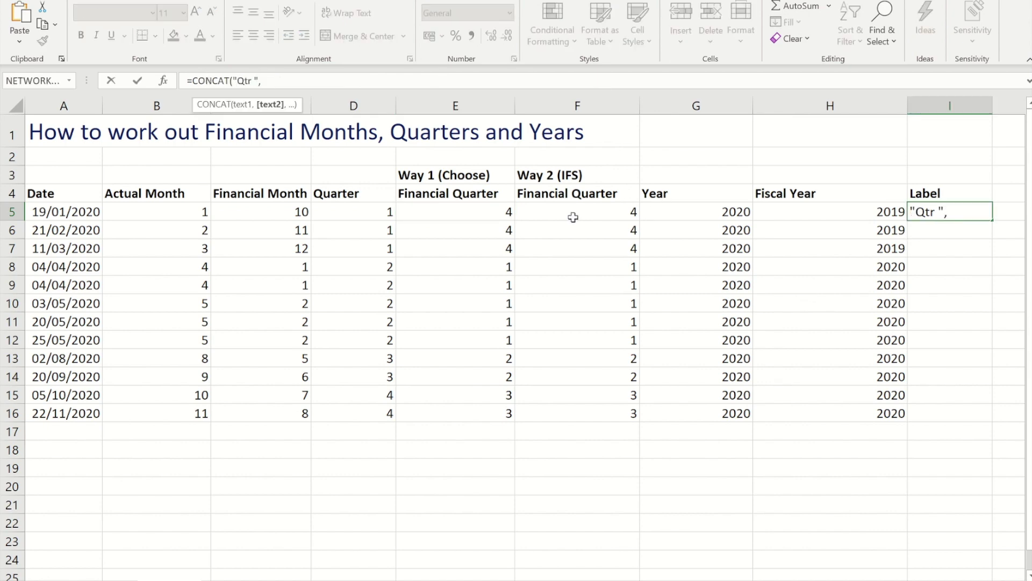
Complete it as =CONCAT("Qtr ",E5,"-",H5) and fill it down to I16
left_click(455, 218)
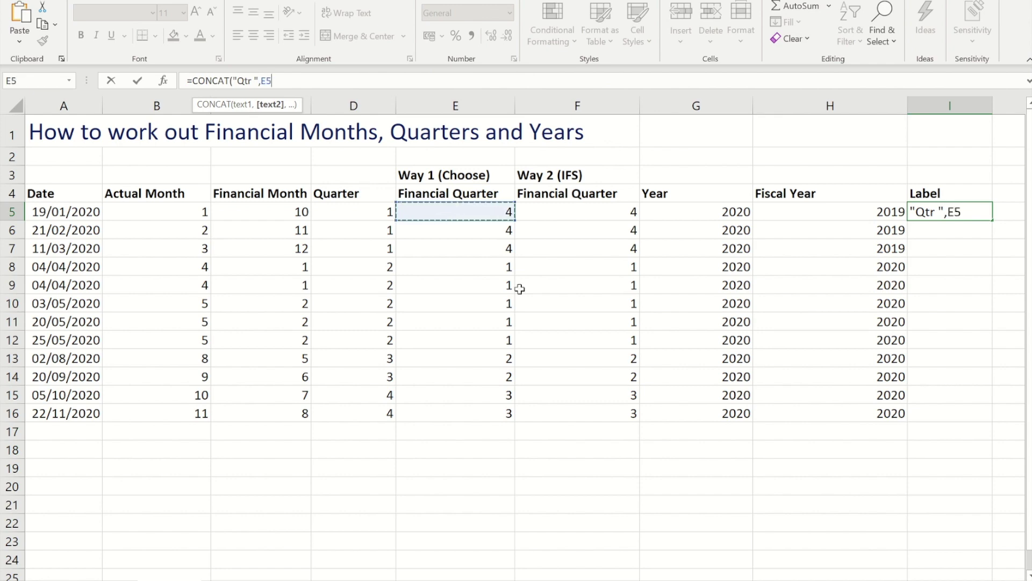
type(",\"-")
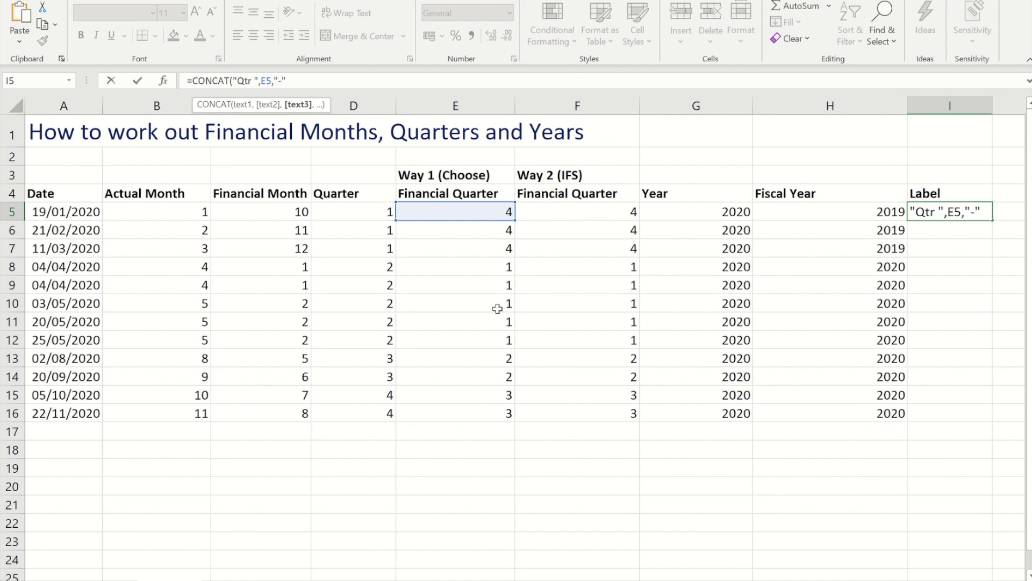
type(",")
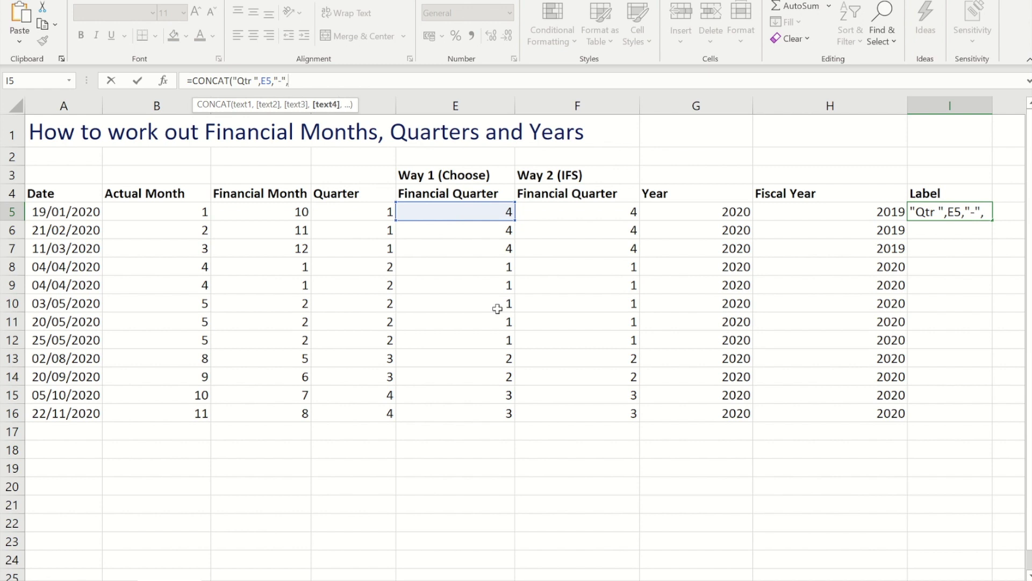
left_click(796, 218)
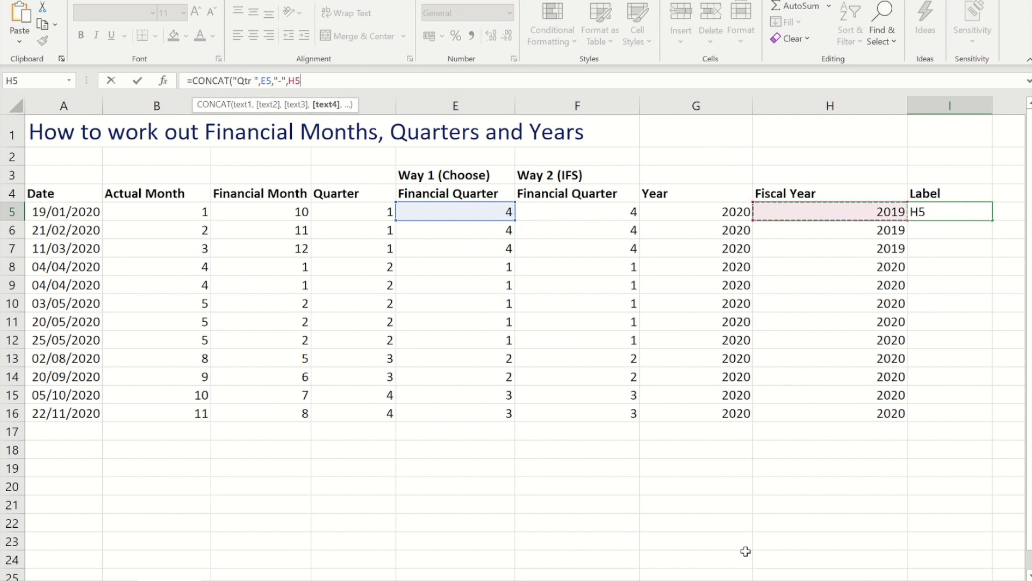
type(")")
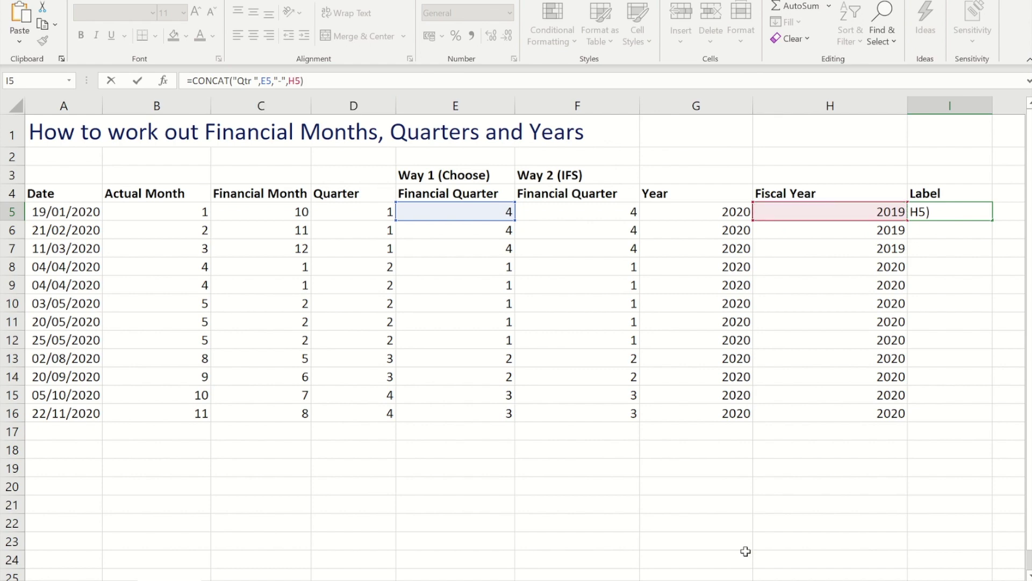
key("ctrl+Return")
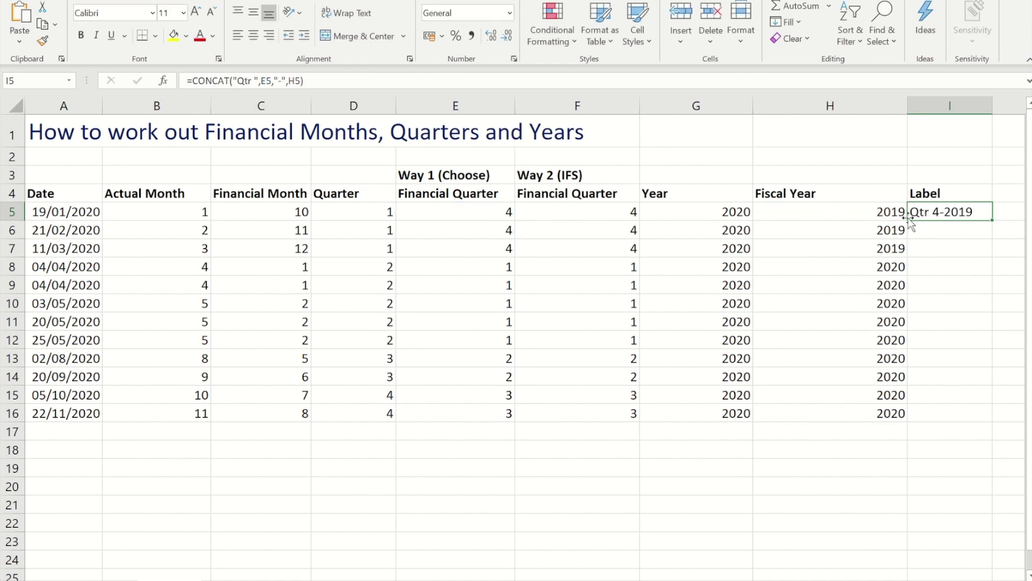
double_click(992, 220)
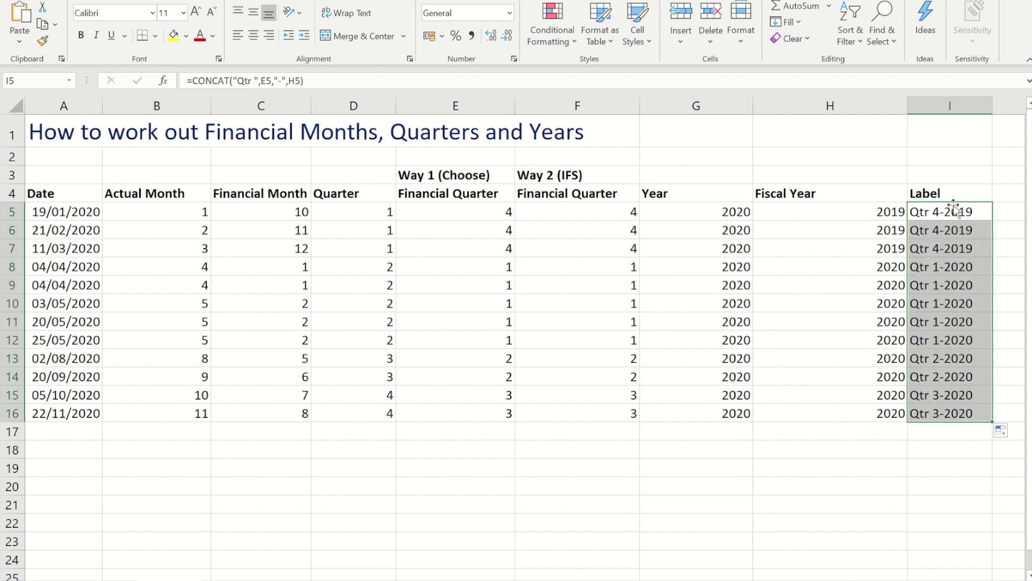